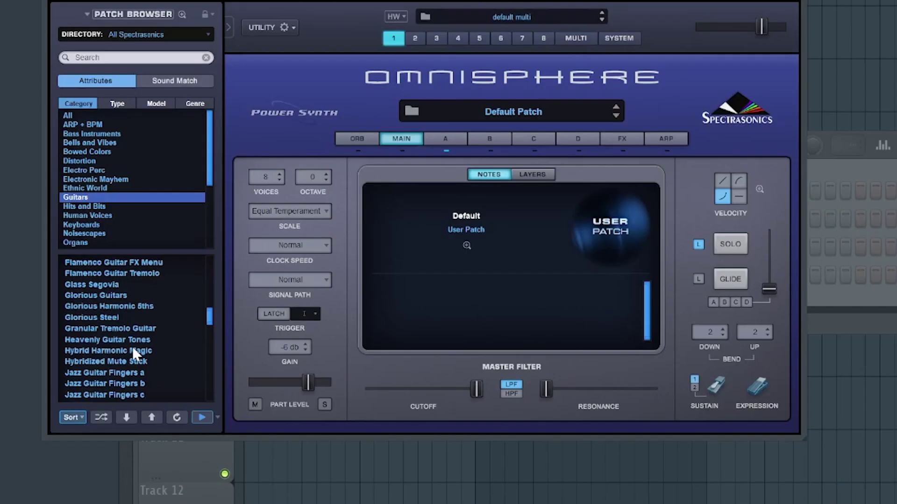
Step: Tap in the project tempo at 93 BPM
{"action": "scroll", "coordinate": [131, 345], "scroll_direction": "up", "scroll_amount": 5}
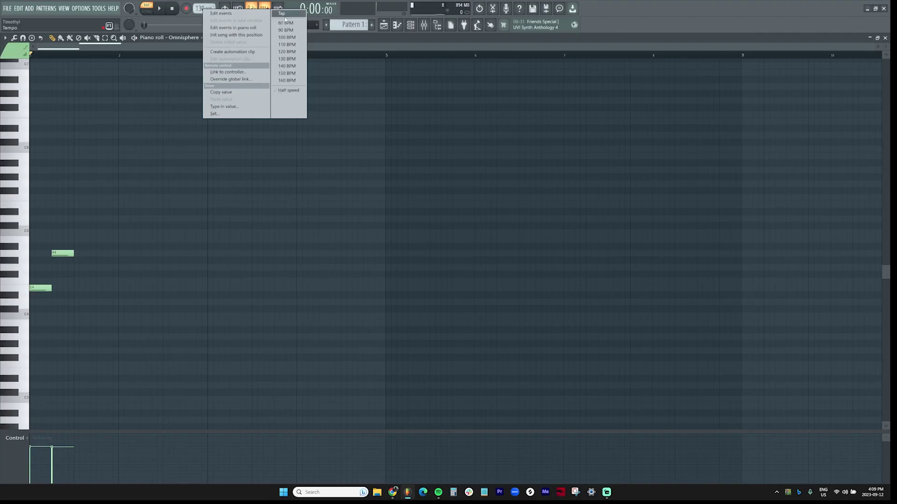
{"action": "left_click", "coordinate": [288, 19]}
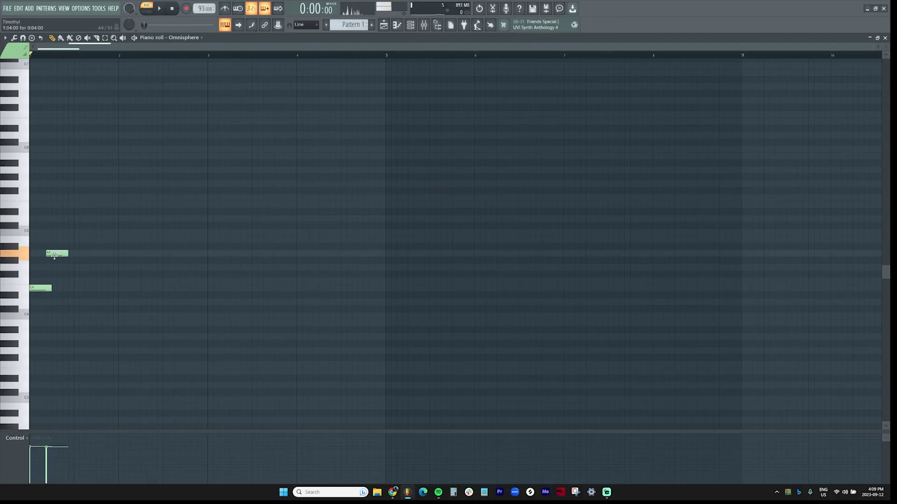
Step: Draw the opening of the melody in the piano roll with staggered E4, A4, G5 and E5 notes
{"action": "left_click_drag", "start_coordinate": [55, 256], "coordinate": [48, 256]}
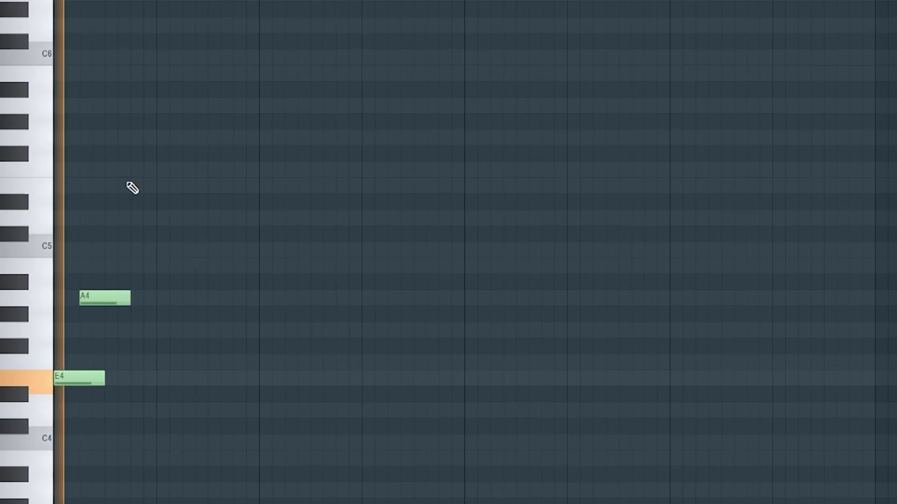
{"action": "left_click", "coordinate": [52, 184]}
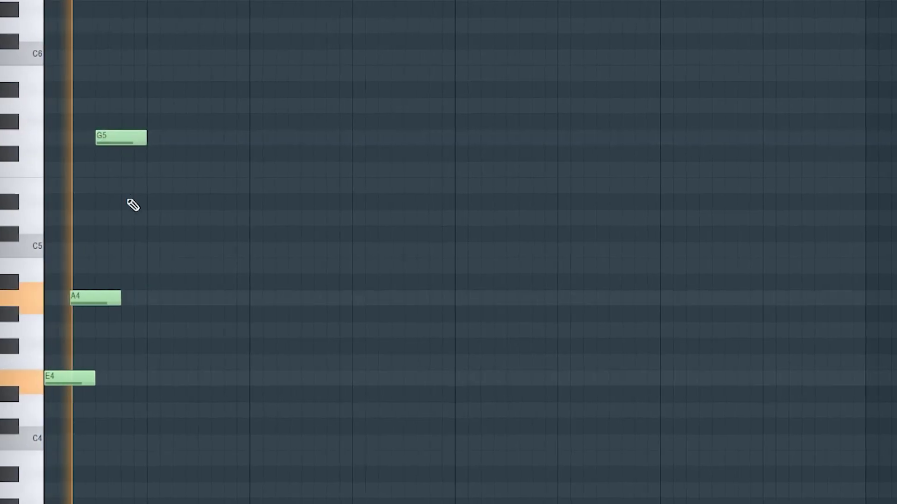
{"action": "left_click", "coordinate": [127, 216]}
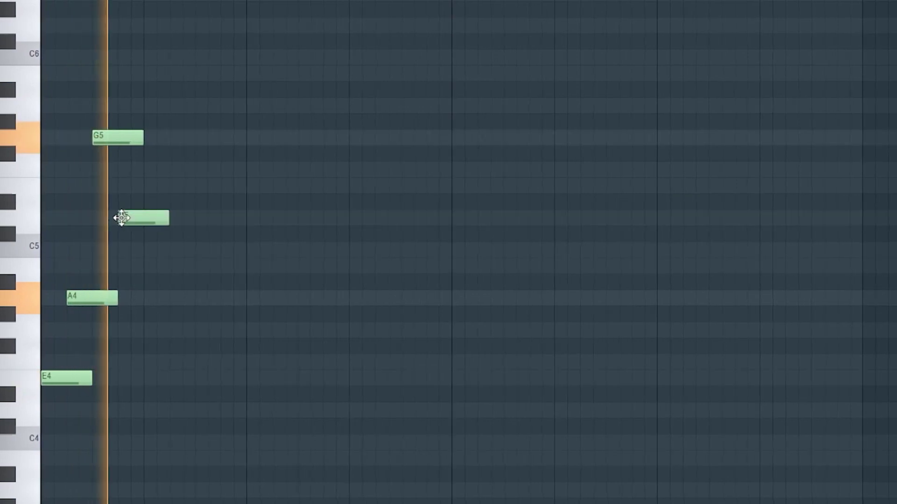
{"action": "key", "text": "space"}
{"action": "left_click", "coordinate": [155, 220]}
{"action": "right_click", "coordinate": [152, 219]}
{"action": "key", "text": "space"}
{"action": "left_click", "coordinate": [126, 188]}
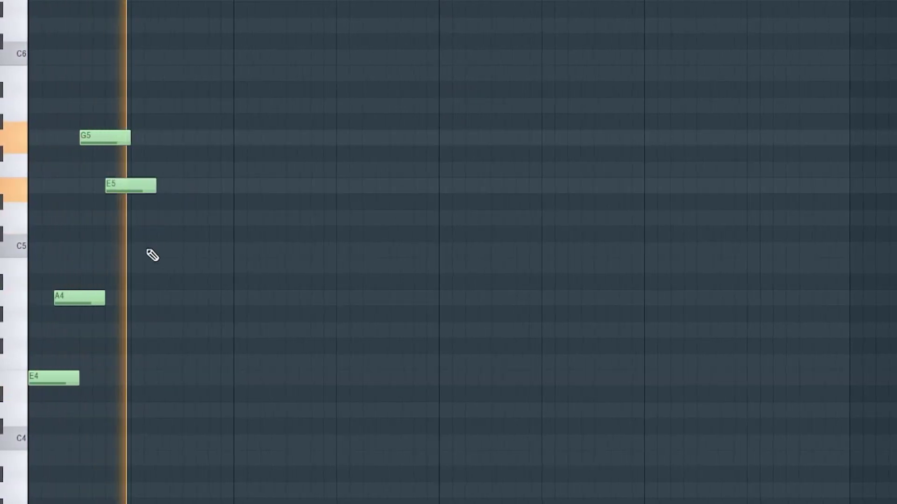
Step: Complete the first bar of the melody with C5, D5 and E5 notes
{"action": "left_click", "coordinate": [166, 263]}
{"action": "left_click_drag", "start_coordinate": [165, 262], "coordinate": [163, 248]}
{"action": "left_click", "coordinate": [191, 218]}
{"action": "left_click", "coordinate": [205, 189]}
Step: Duplicate the first-bar phrase into the second bar and replace its opening E4 note with C4
{"action": "left_click_drag", "start_coordinate": [94, 376], "coordinate": [300, 377]}
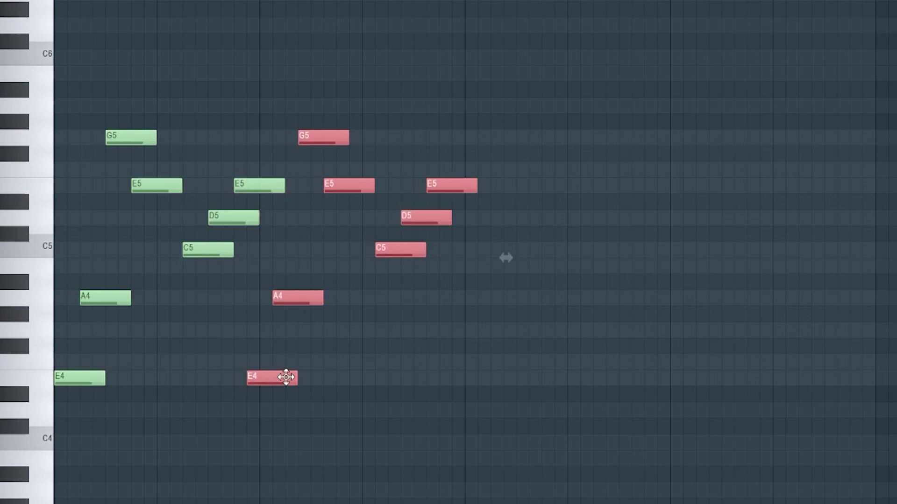
{"action": "key", "text": "space"}
{"action": "key", "text": "ctrl+d"}
{"action": "right_click", "coordinate": [294, 377]}
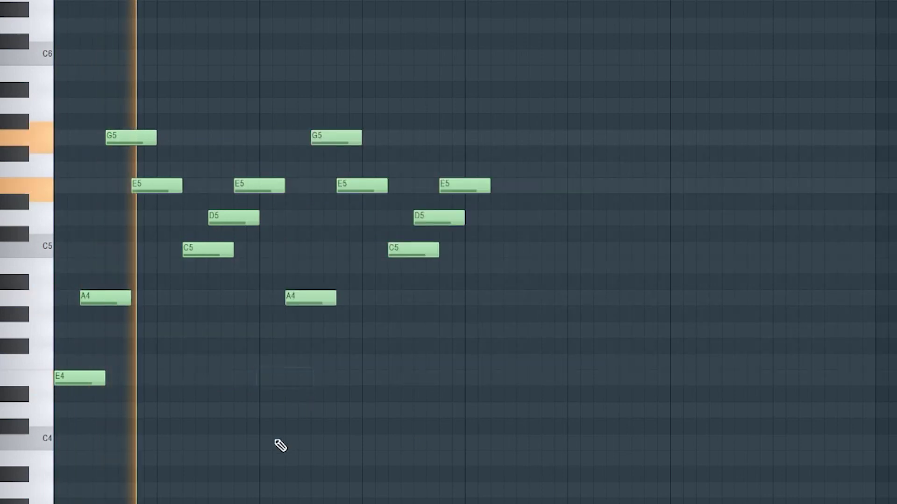
{"action": "left_click", "coordinate": [276, 442]}
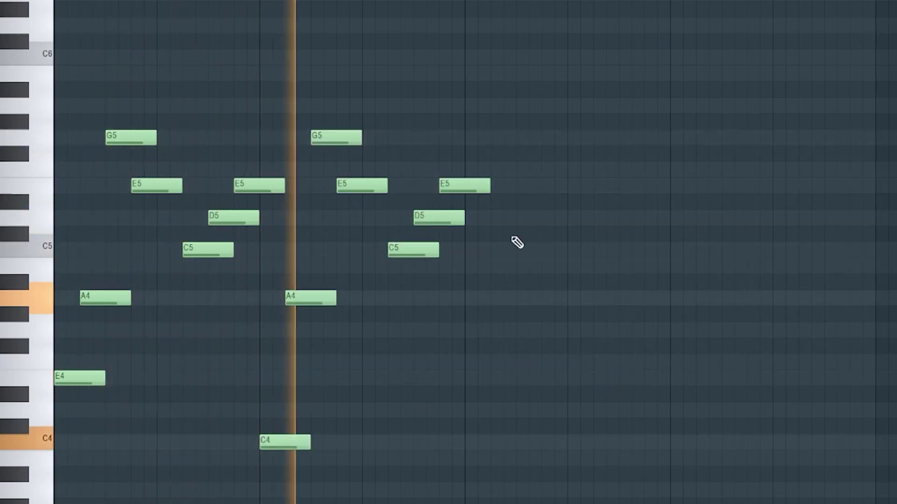
Step: Delete the D5 note in the second bar and lengthen that bar's middle E5 and C5 notes
{"action": "right_click", "coordinate": [455, 222]}
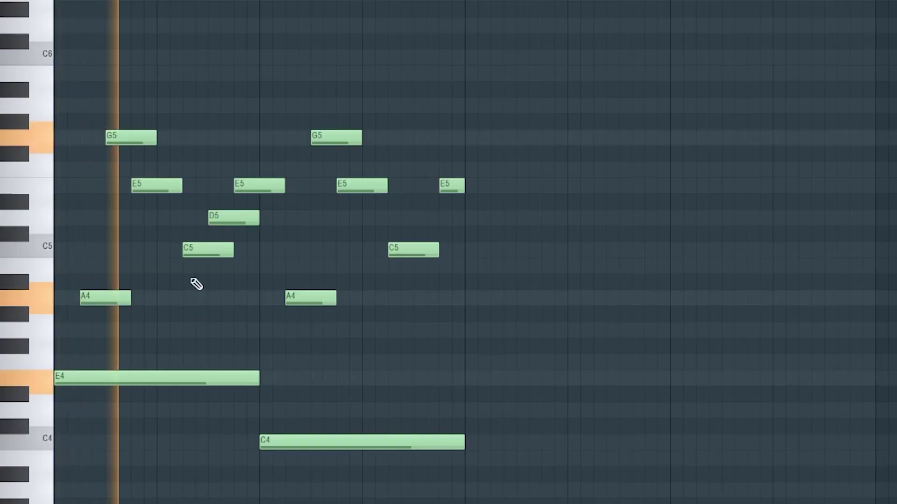
{"action": "left_click_drag", "start_coordinate": [387, 185], "coordinate": [413, 185]}
{"action": "left_click_drag", "start_coordinate": [439, 250], "coordinate": [464, 250]}
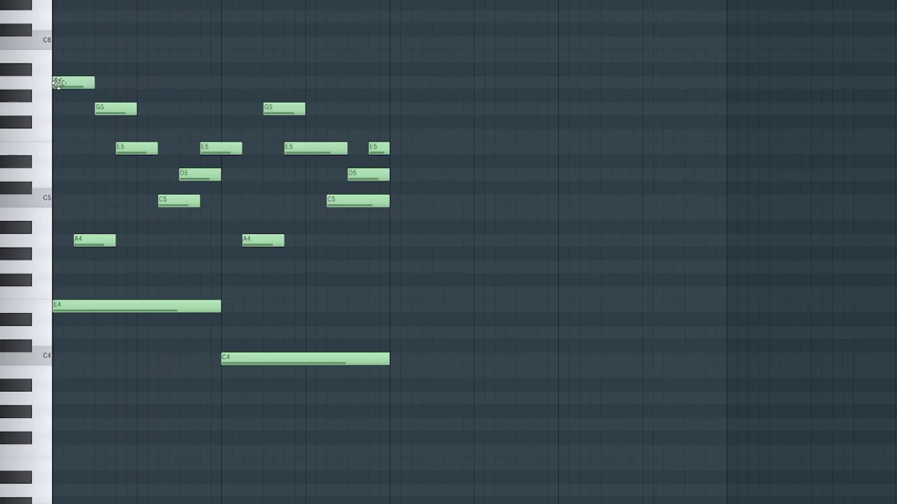
Step: Play back the melody and pick out the upper A5 and the two G5 notes
{"action": "key", "text": "space"}
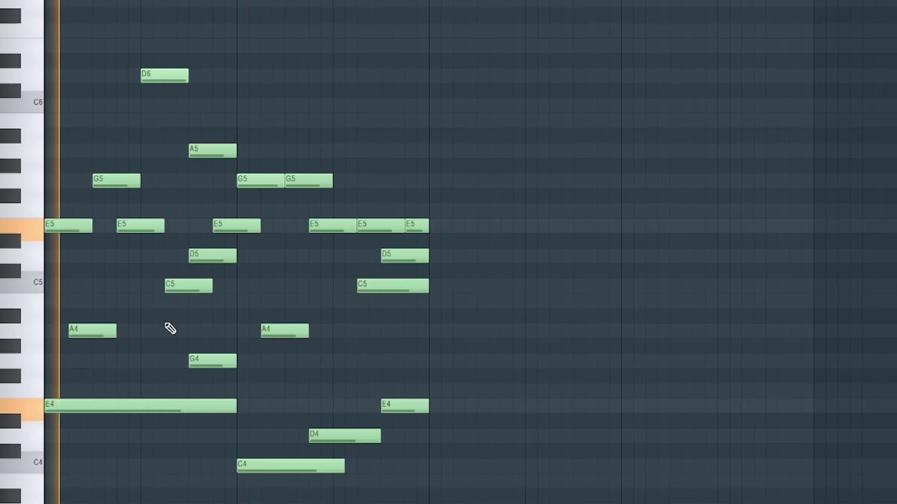
{"action": "left_click", "coordinate": [198, 153]}
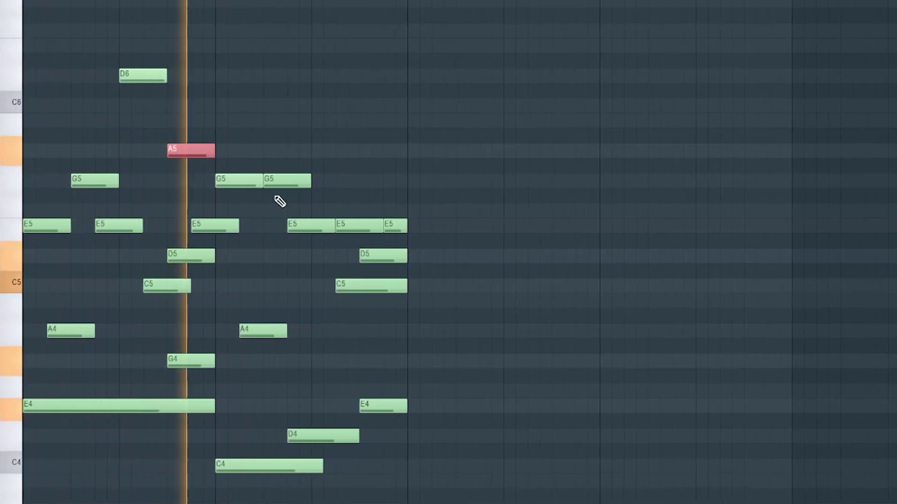
{"action": "left_click", "coordinate": [252, 182]}
{"action": "left_click", "coordinate": [275, 179]}
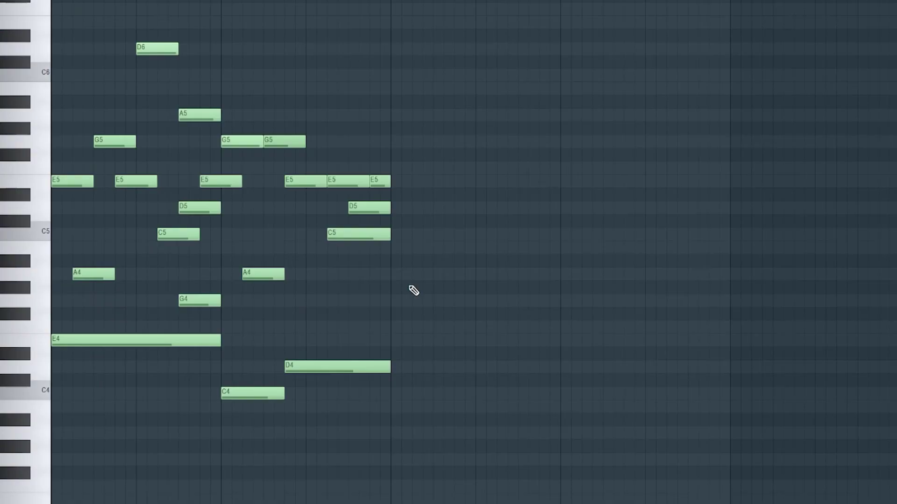
Step: Open the Omnisphere channel's piano roll and review the melody's notes during playback
{"action": "key", "text": "space"}
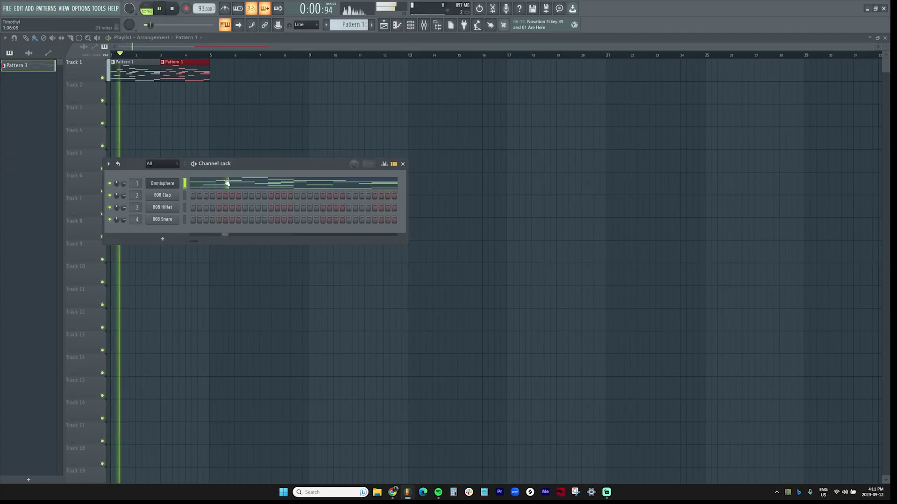
{"action": "left_click", "coordinate": [227, 183]}
{"action": "scroll", "coordinate": [224, 186], "scroll_direction": "down", "scroll_amount": 3}
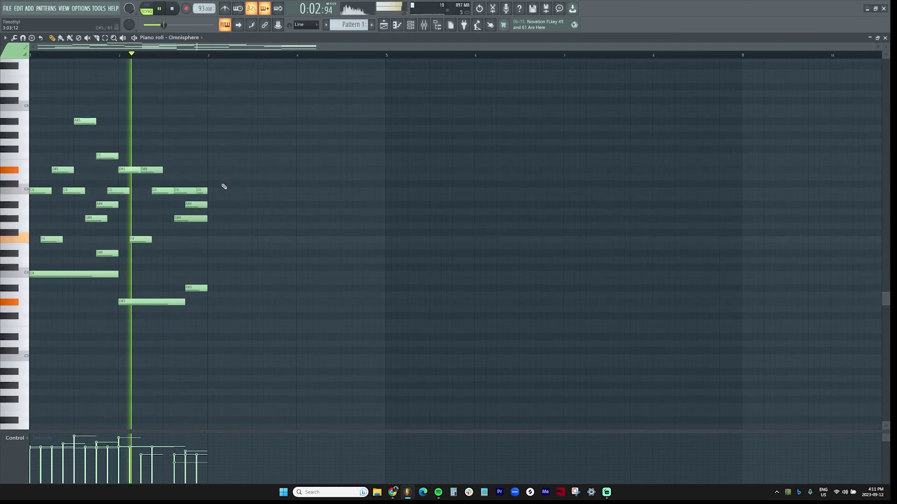
{"action": "scroll", "coordinate": [202, 55], "scroll_direction": "up", "scroll_amount": 2}
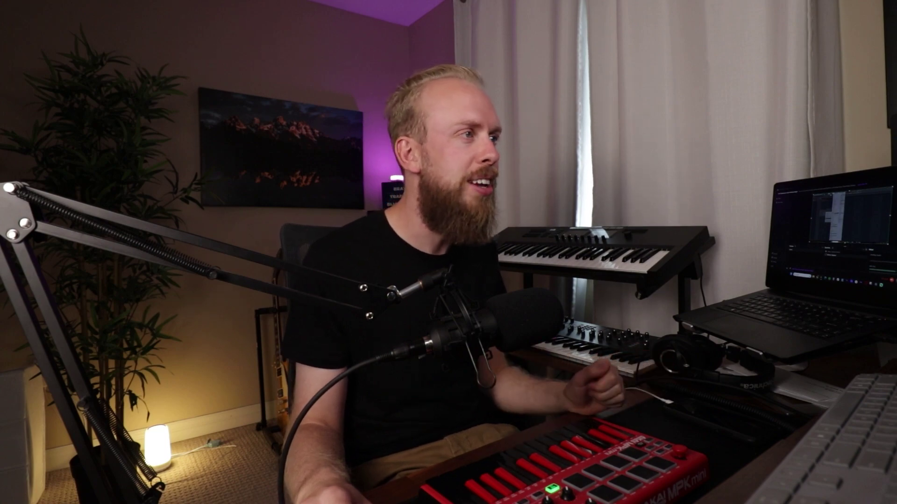
{"action": "scroll", "coordinate": [167, 184], "scroll_direction": "down", "scroll_amount": 1}
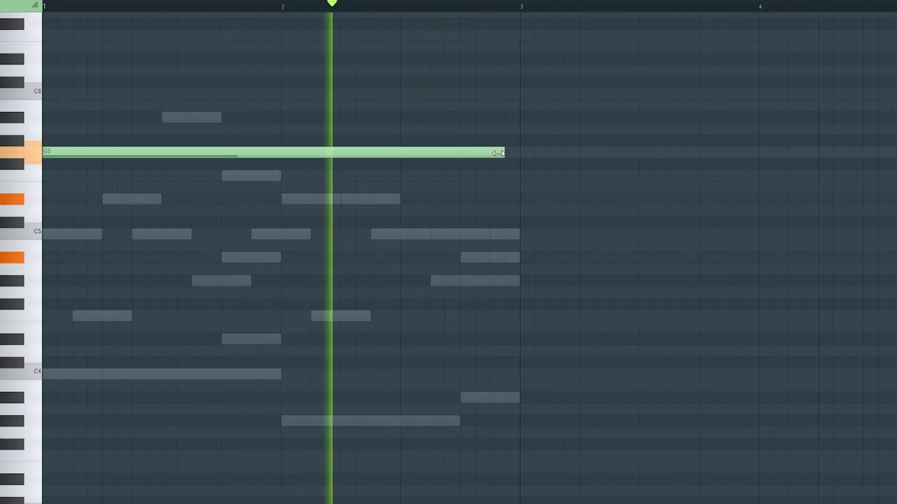
Step: Draw a two-bar sustained chord of G5, D#5 and A#4 for the second Omnisphere channel
{"action": "left_click_drag", "start_coordinate": [498, 153], "coordinate": [514, 153]}
{"action": "left_click", "coordinate": [48, 200]}
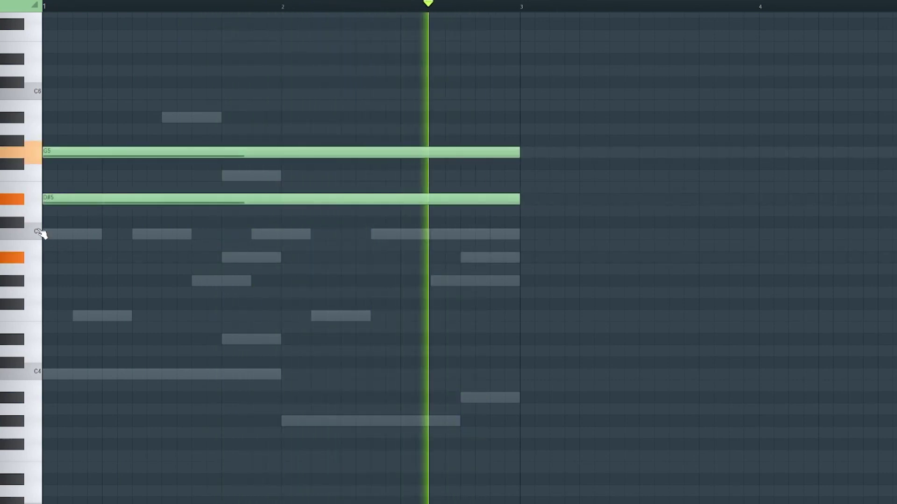
{"action": "left_click", "coordinate": [48, 258]}
Step: Route the Omnisphere #2 channel to mixer track 2 and load the ValhallaVintageVerb reverb on it
{"action": "key", "text": "F6"}
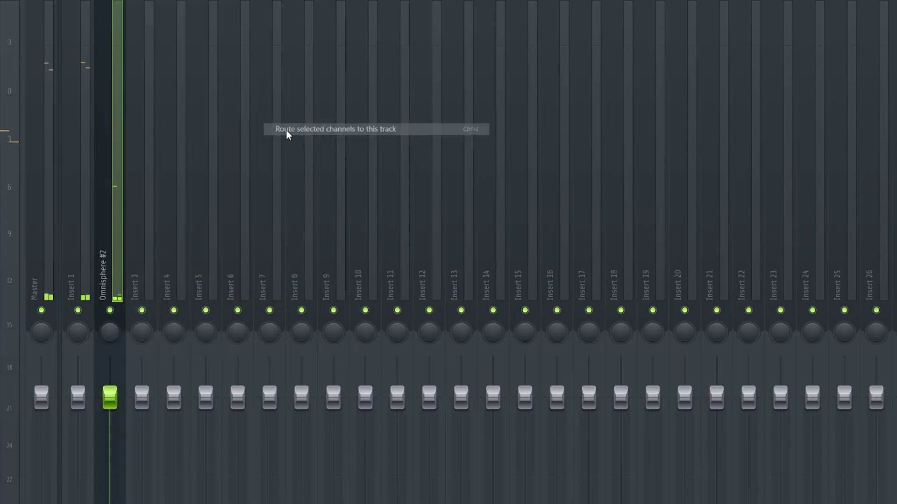
{"action": "left_click", "coordinate": [286, 129]}
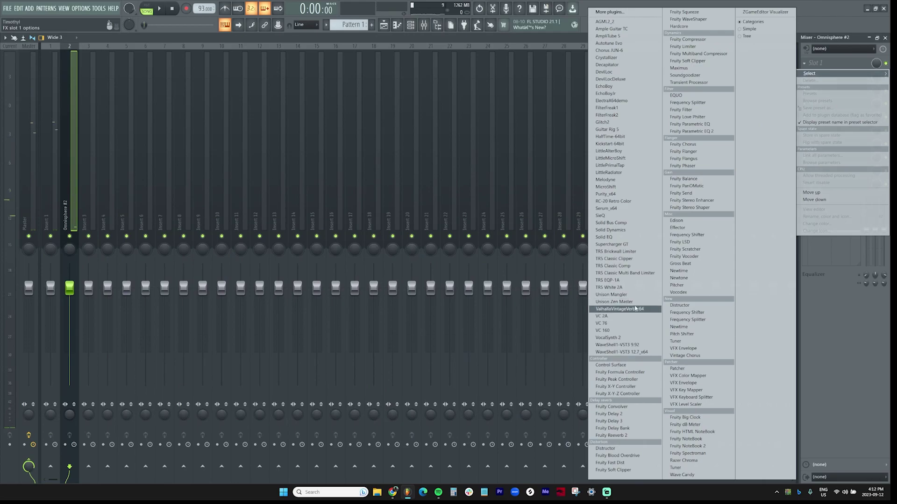
{"action": "left_click", "coordinate": [625, 309]}
{"action": "left_click_drag", "start_coordinate": [182, 184], "coordinate": [216, 246]}
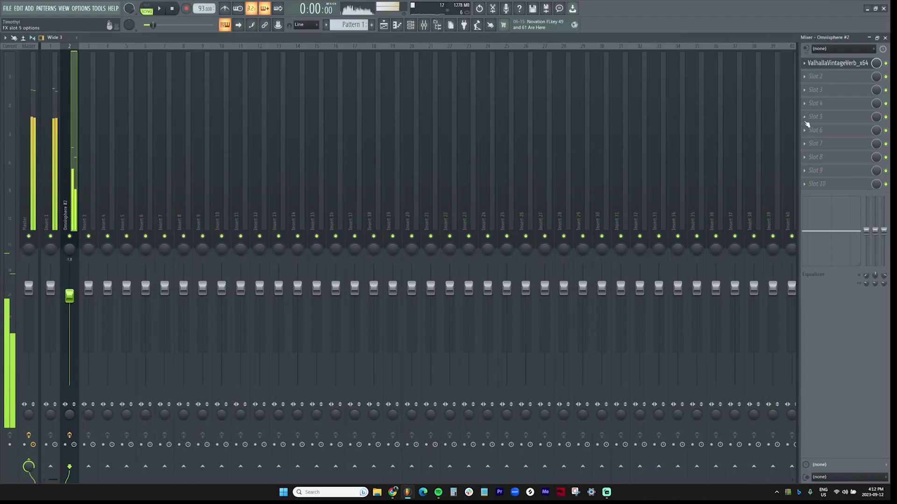
Step: Add Fruity Parametric EQ 2 to Omnisphere #2 with the 20Hz + 18kHz cut preset and lower the high cut to about 4 kHz
{"action": "left_click", "coordinate": [815, 76]}
{"action": "left_click", "coordinate": [718, 135]}
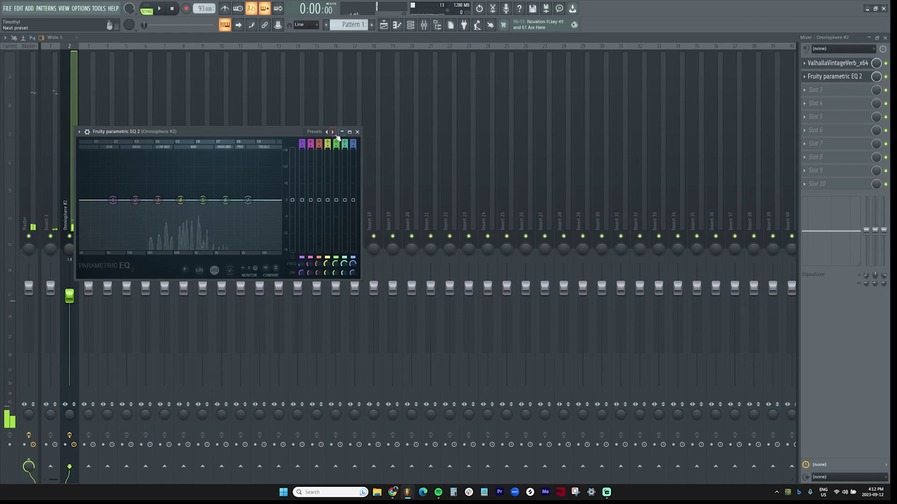
{"action": "left_click_drag", "start_coordinate": [279, 199], "coordinate": [244, 200]}
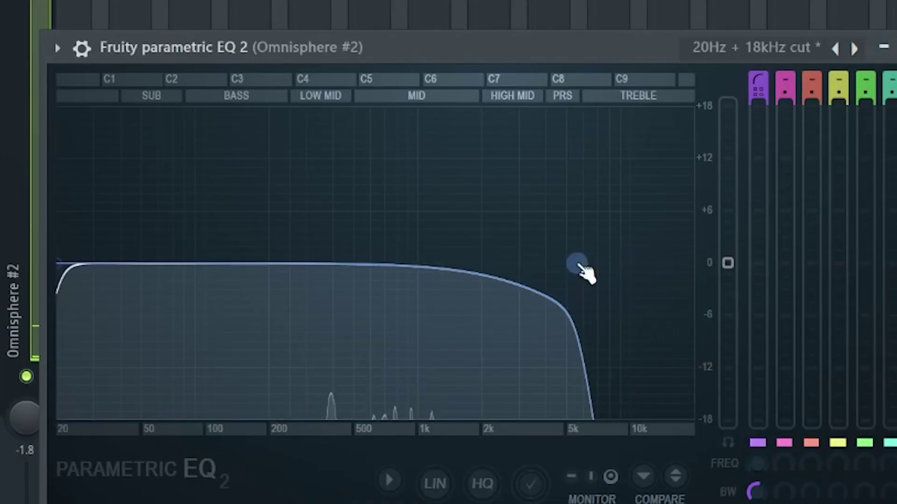
{"action": "left_click_drag", "start_coordinate": [559, 265], "coordinate": [549, 265]}
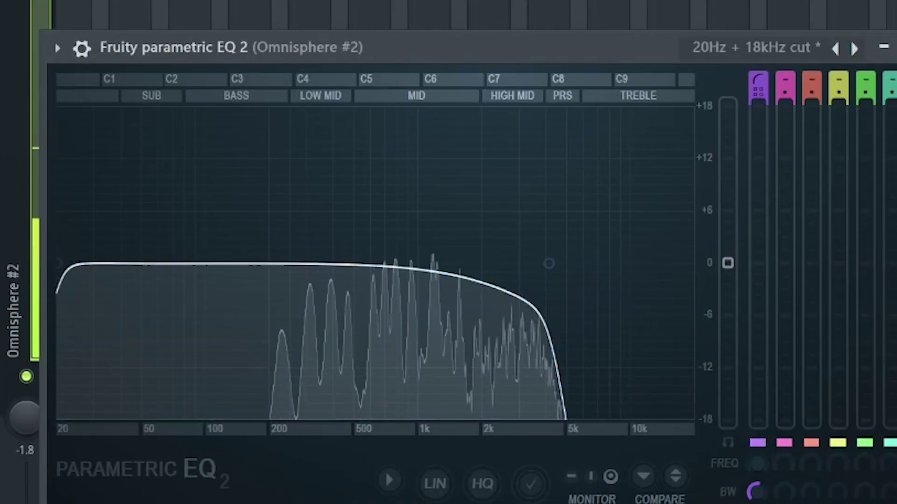
{"action": "key", "text": "Escape"}
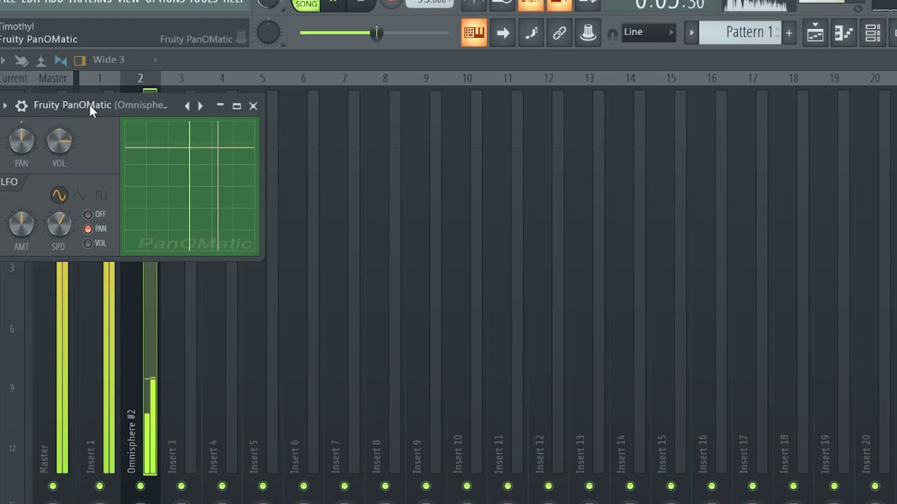
Step: Apply Fruity PanOMatic to the Omnisphere #2 track with its LFO modulating the pan
{"action": "left_click_drag", "start_coordinate": [90, 104], "coordinate": [477, 208]}
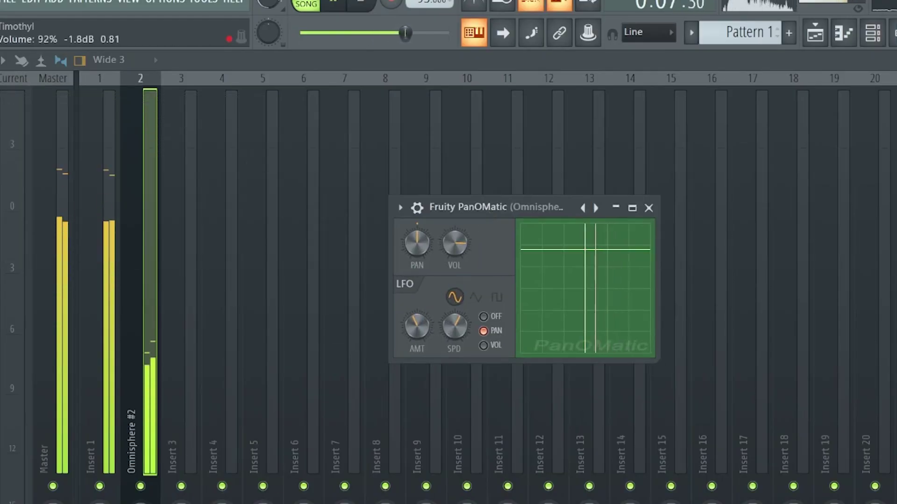
{"action": "key", "text": "Escape"}
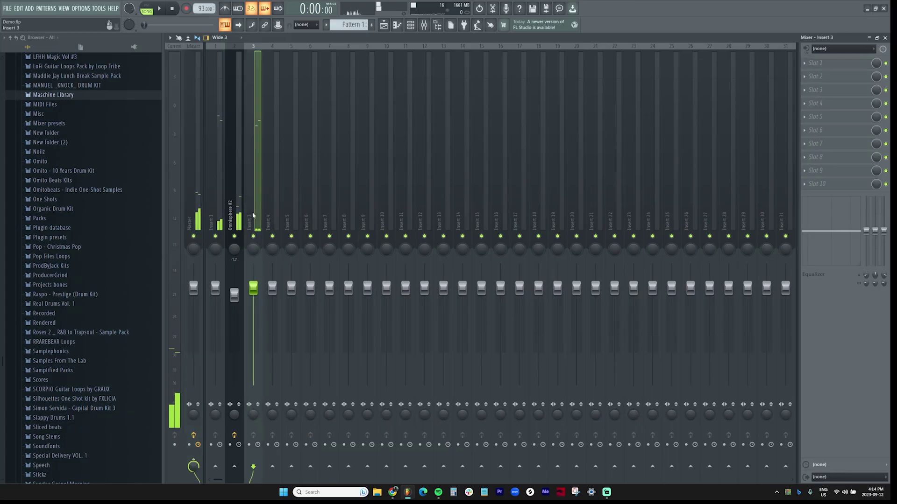
Step: Route the Omnisphere #3 channel to mixer track 3 and add ValhallaVintageVerb with a 47.2% mix
{"action": "right_click", "coordinate": [263, 44]}
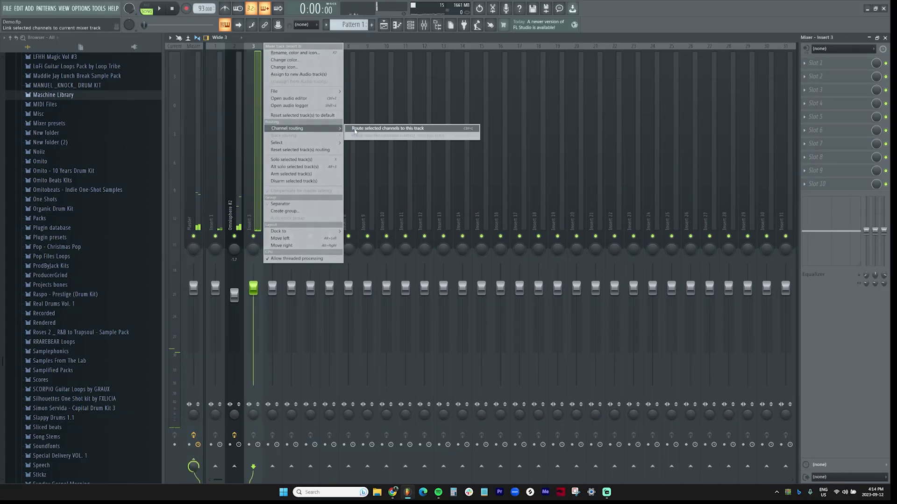
{"action": "left_click", "coordinate": [355, 129]}
{"action": "key", "text": "space"}
{"action": "left_click", "coordinate": [815, 63]}
{"action": "left_click", "coordinate": [621, 309]}
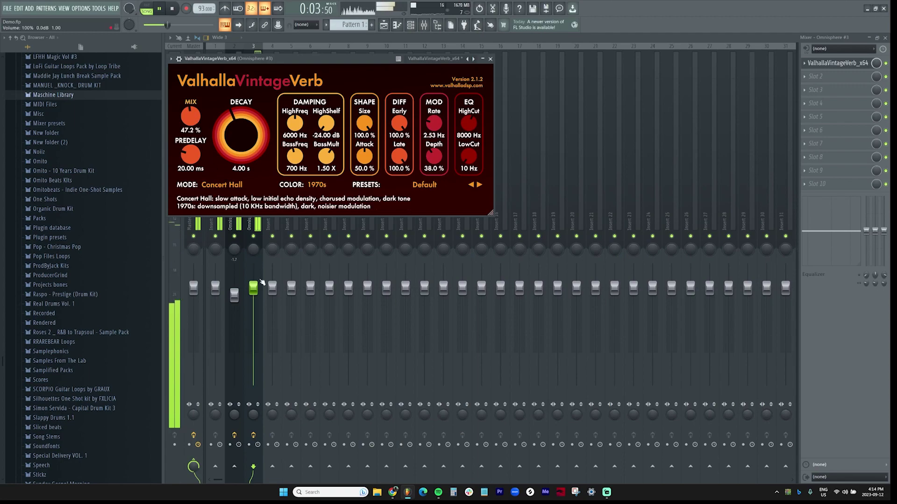
{"action": "key", "text": "Escape"}
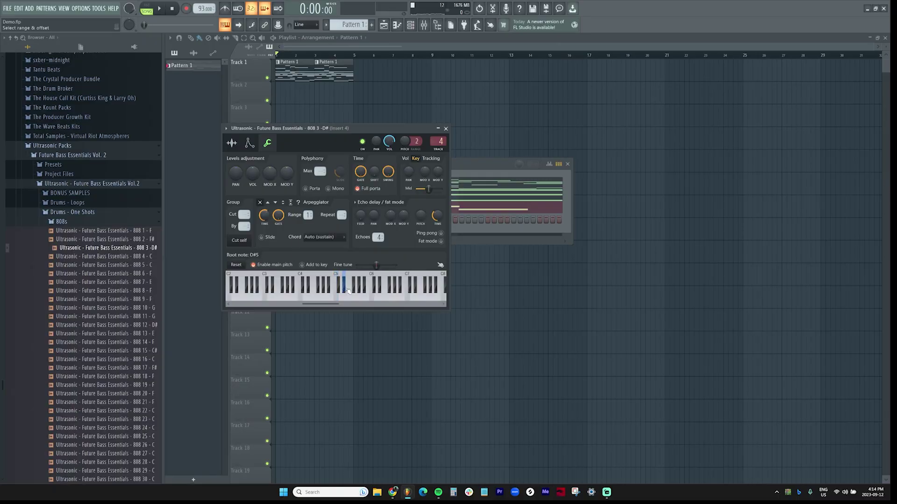
Step: Draw the 808 bass line in the piano roll with two C6 notes, three G#5 notes and an A#5
{"action": "left_click", "coordinate": [401, 28]}
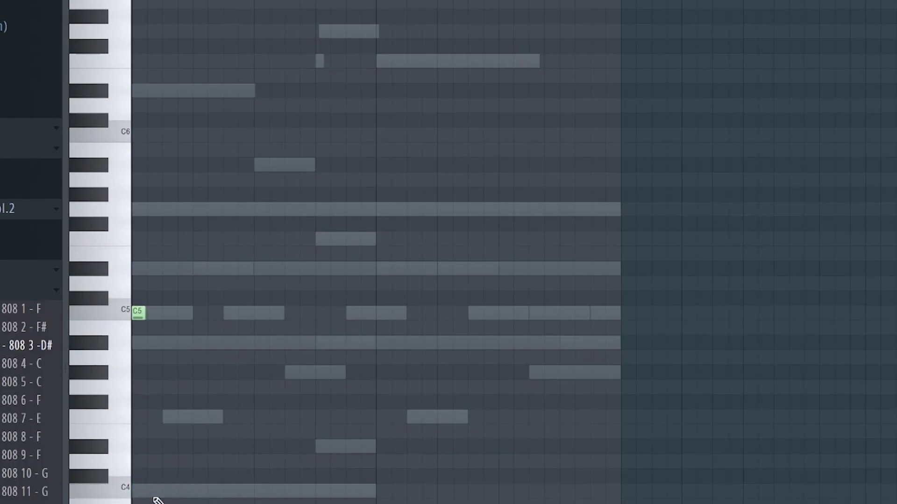
{"action": "key", "text": "space"}
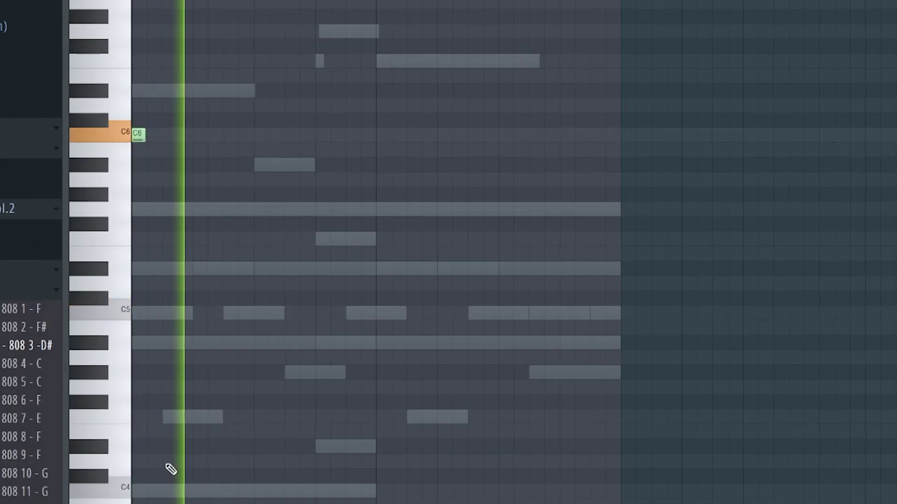
{"action": "left_click", "coordinate": [288, 136]}
{"action": "key", "text": "space"}
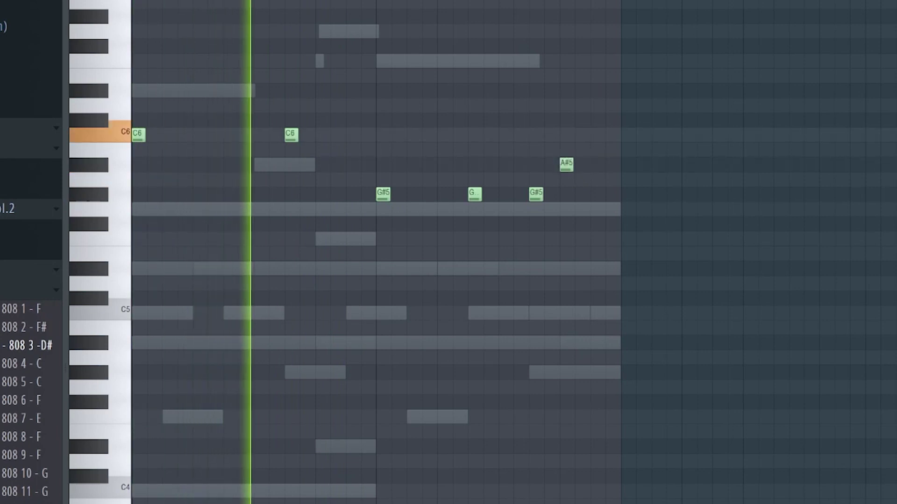
Step: Adjust the precomputed length and fade-out of the 808 3 -D# sample in its sampler settings
{"action": "scroll", "coordinate": [750, 150], "scroll_direction": "up", "scroll_amount": 2}
{"action": "scroll", "coordinate": [749, 150], "scroll_direction": "up", "scroll_amount": 4}
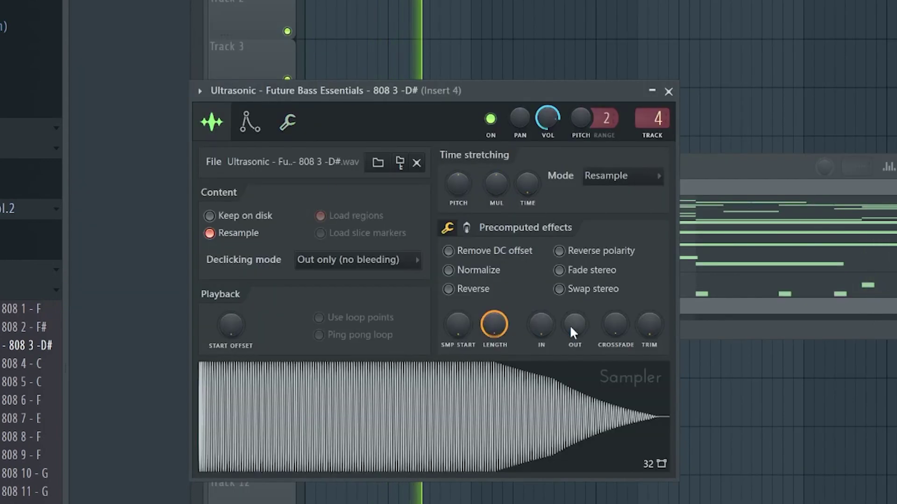
{"action": "left_click", "coordinate": [466, 227]}
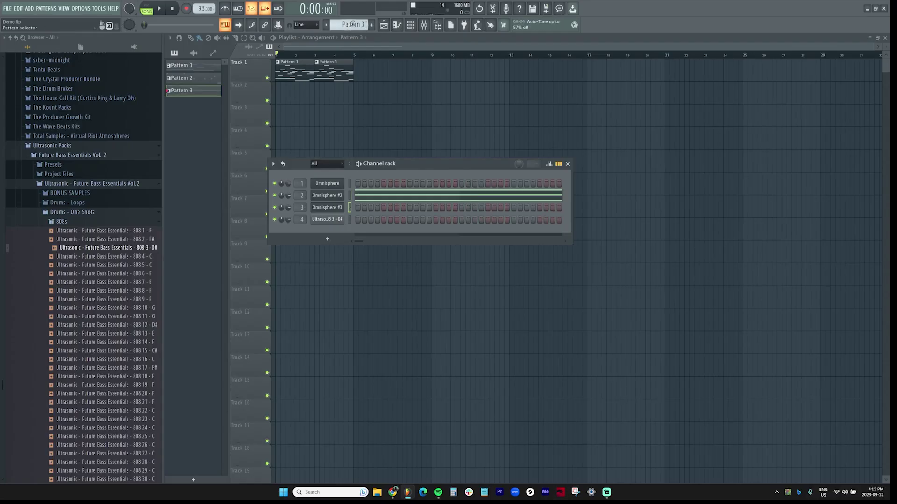
Step: Arrange patterns 1 to 4 on separate playlist tracks across the first four bars and duplicate the whole block after them
{"action": "scroll", "coordinate": [353, 24], "scroll_direction": "down", "scroll_amount": 1}
{"action": "left_click", "coordinate": [211, 83], "text": "shift"}
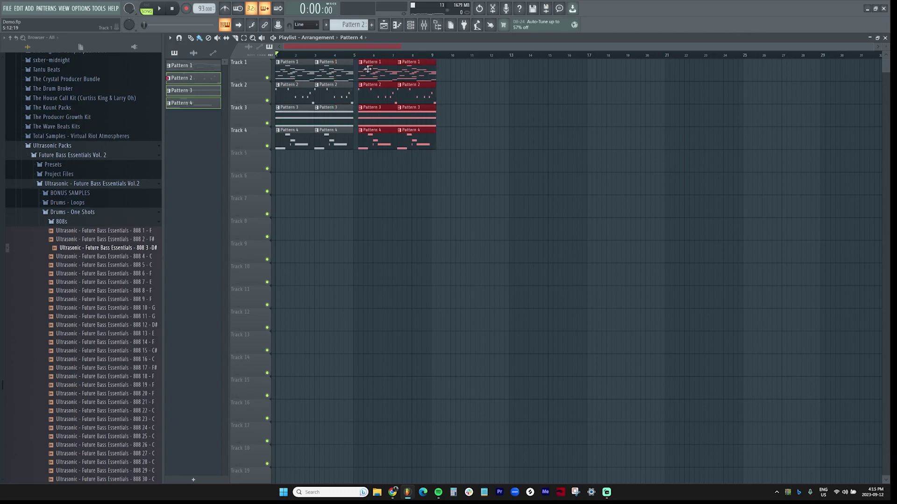
Step: Create Pattern 5 with the BWB hat (1) sample and fill playlist track 5 with it across bars 1 to 8
{"action": "key", "text": "ctrl+d"}
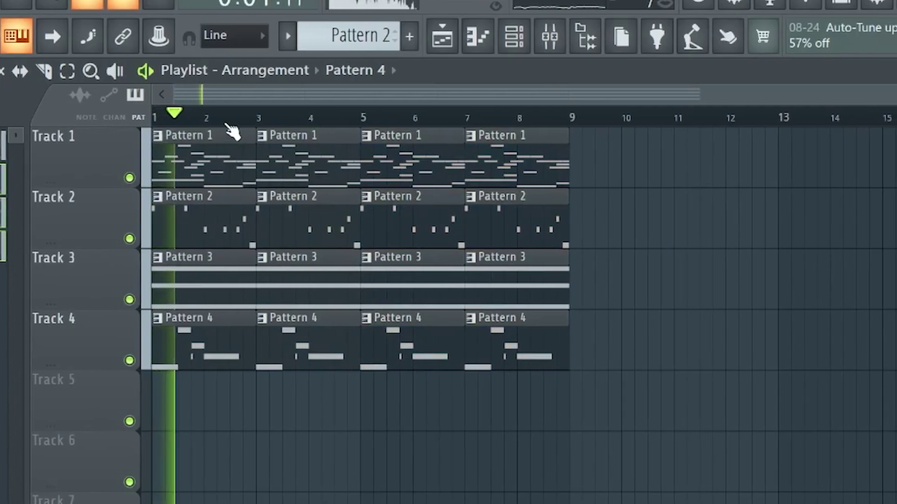
{"action": "scroll", "coordinate": [287, 48], "scroll_direction": "up", "scroll_amount": 3}
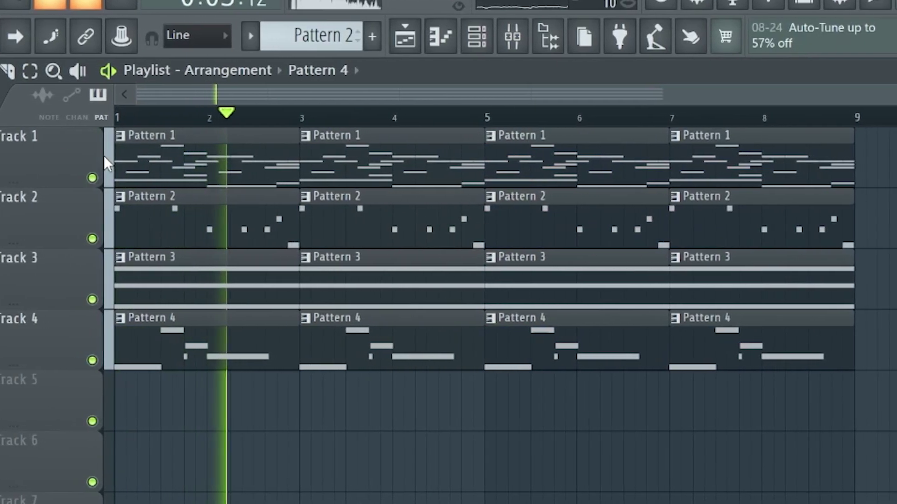
{"action": "left_click", "coordinate": [459, 36]}
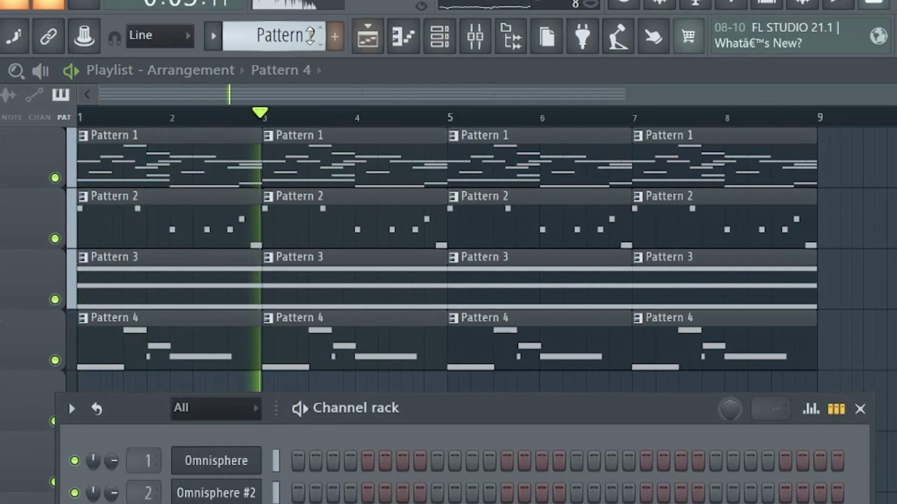
{"action": "left_click", "coordinate": [881, 280]}
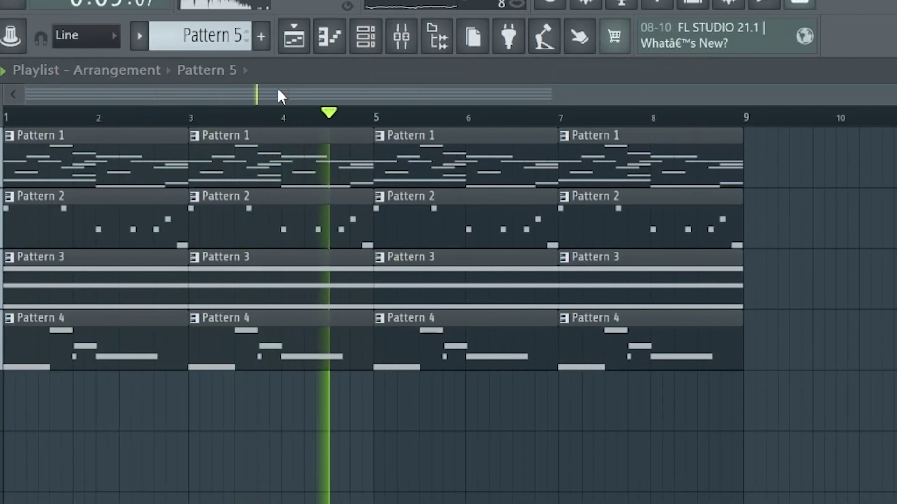
{"action": "left_click", "coordinate": [384, 36]}
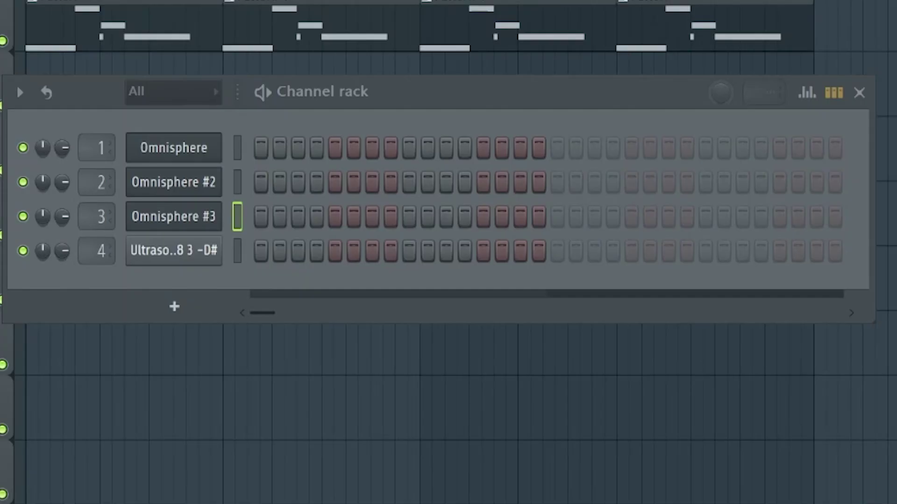
{"action": "left_click_drag", "start_coordinate": [42, 374], "coordinate": [163, 291]}
{"action": "right_click", "coordinate": [163, 290]}
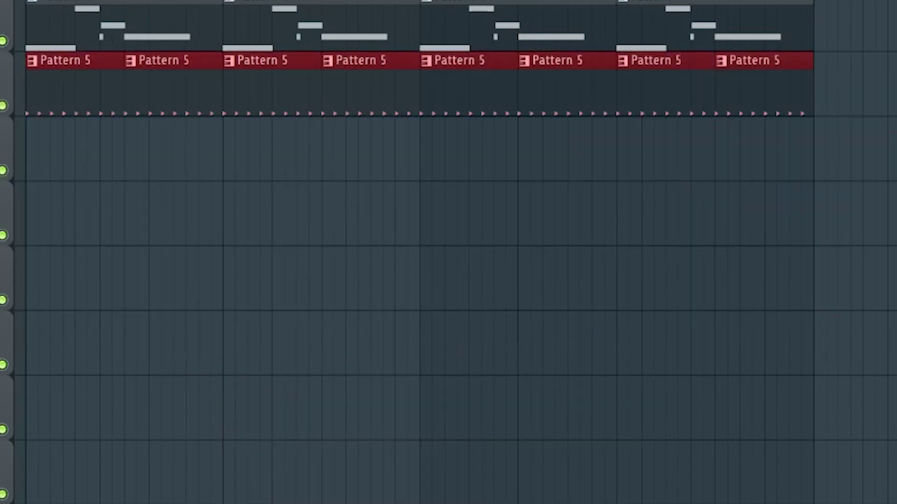
Step: Add the BWB clap (4) and kick (8) samples as Patterns 6 and 7, filling tracks 6 and 7 across bars 1 to 8
{"action": "key", "text": "space"}
{"action": "key", "text": "F6"}
{"action": "key", "text": "F4"}
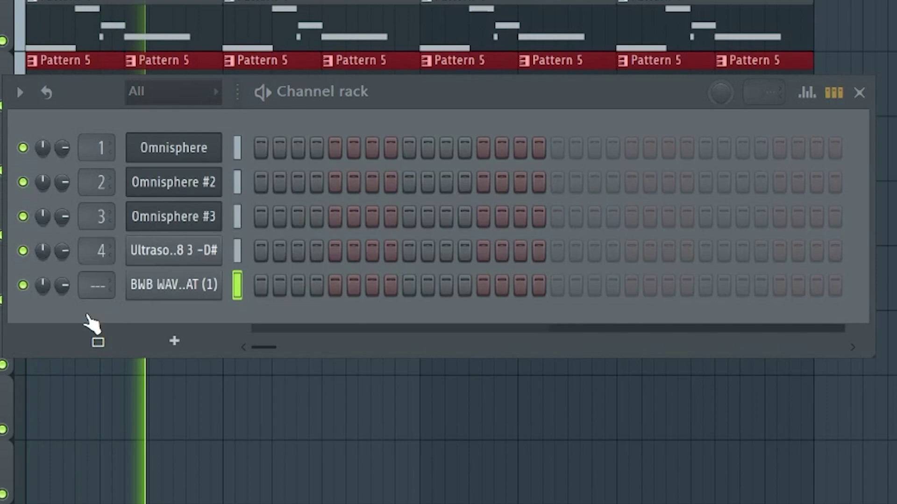
{"action": "left_click_drag", "start_coordinate": [89, 317], "coordinate": [65, 318]}
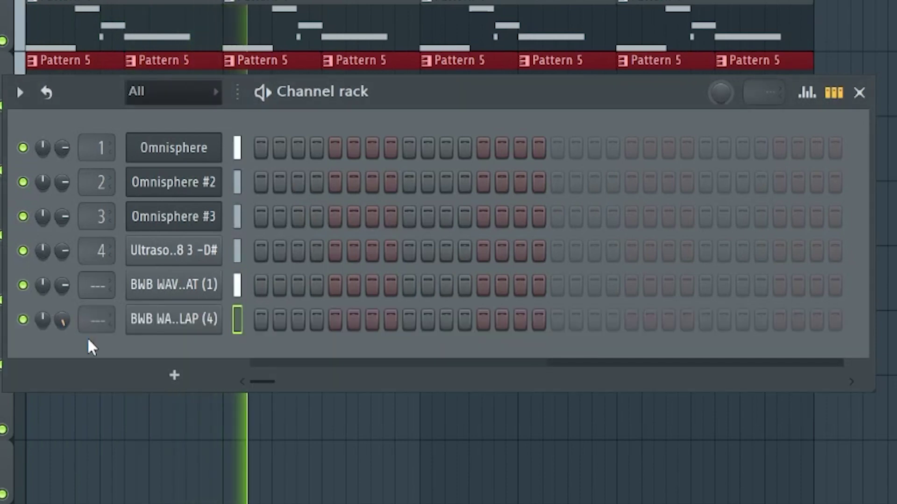
{"action": "left_click", "coordinate": [334, 321]}
{"action": "key", "text": "F6"}
{"action": "left_click", "coordinate": [715, 174]}
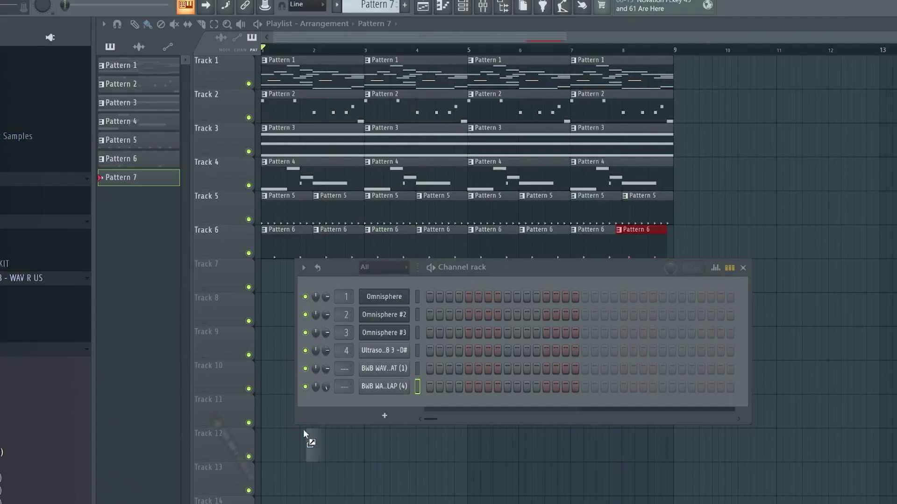
{"action": "left_click_drag", "start_coordinate": [304, 434], "coordinate": [335, 404]}
{"action": "left_click", "coordinate": [378, 406]}
Step: Copy the Omnisphere #3 notes from Pattern 4 into a new Pattern 8 and transpose them down an octave
{"action": "left_click", "coordinate": [214, 123]}
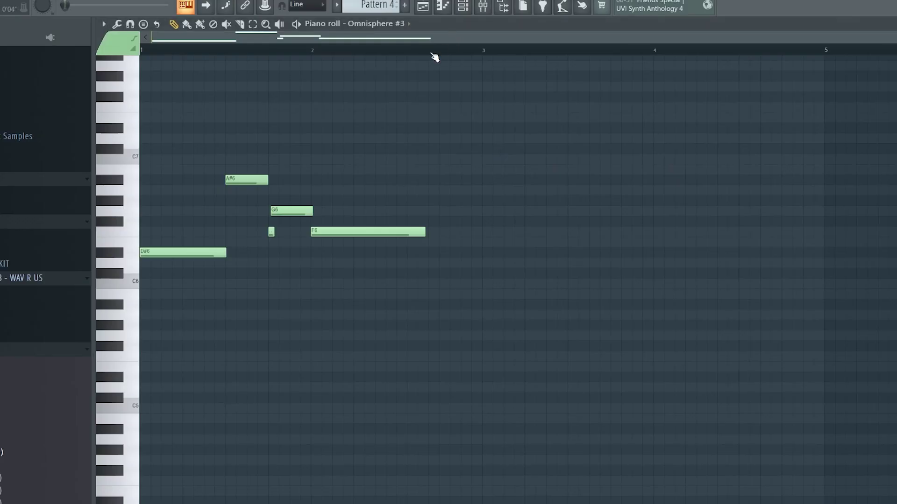
{"action": "key", "text": "ctrl+a"}
{"action": "left_click", "coordinate": [396, 6]}
{"action": "left_click", "coordinate": [495, 32]}
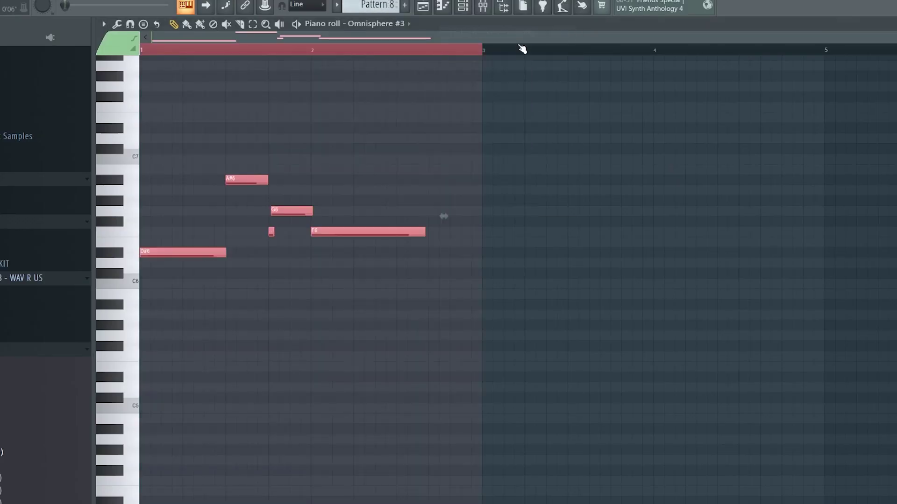
{"action": "key", "text": "ctrl+Down"}
Step: Insert an empty playlist track above the Pattern 5 clips and place Pattern 8 on it across bars 9 to 16
{"action": "key", "text": "F5"}
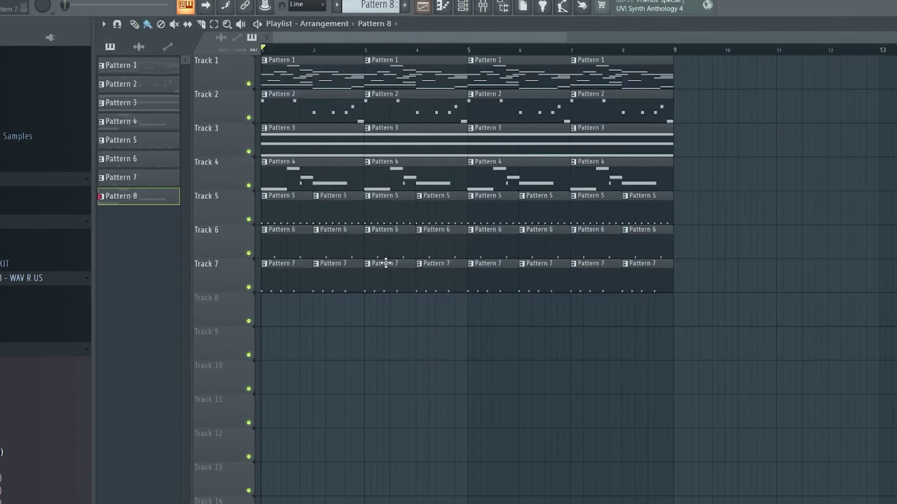
{"action": "right_click", "coordinate": [218, 193]}
{"action": "left_click", "coordinate": [273, 421]}
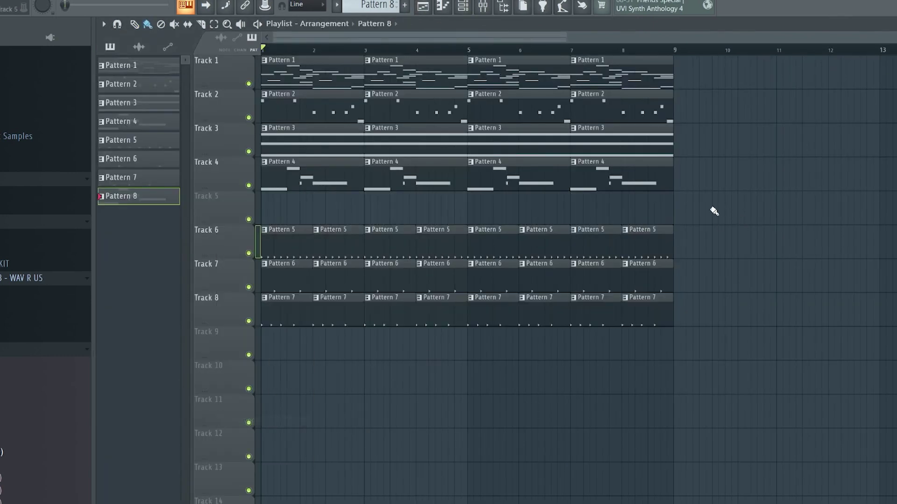
{"action": "left_click_drag", "start_coordinate": [676, 212], "coordinate": [890, 210]}
{"action": "scroll", "coordinate": [854, 50], "scroll_direction": "down", "scroll_amount": 2}
Step: Duplicate the Pattern 1 to 3 clips and the drum clips of Patterns 5 to 7 into bars 9 to 16
{"action": "left_click_drag", "start_coordinate": [621, 139], "coordinate": [566, 71]}
{"action": "key", "text": "space"}
{"action": "left_click_drag", "start_coordinate": [594, 360], "coordinate": [259, 226]}
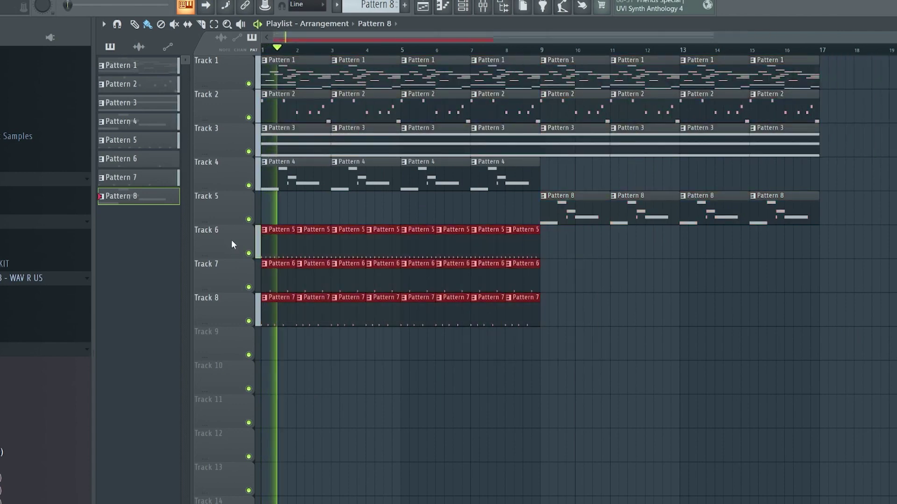
{"action": "key", "text": "ctrl+b"}
{"action": "left_click", "coordinate": [511, 53]}
{"action": "key", "text": "space"}
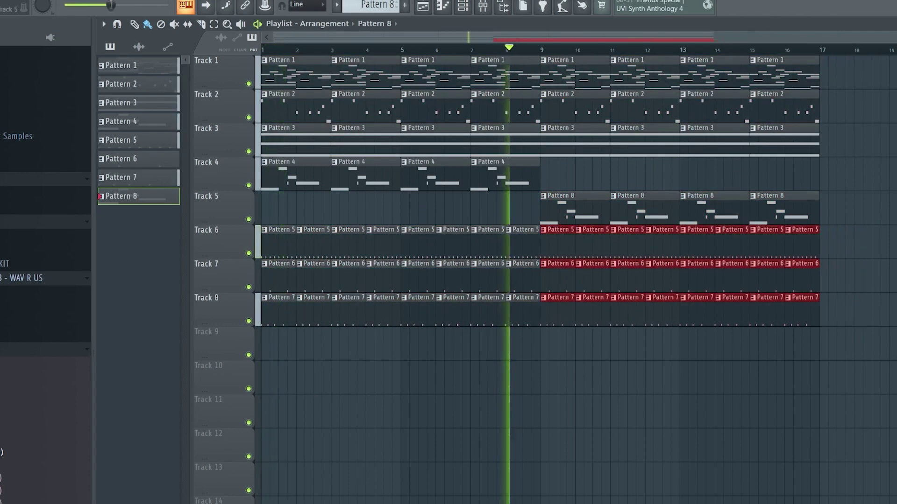
{"action": "key", "text": "ctrl+d"}
{"action": "scroll", "coordinate": [422, 286], "scroll_direction": "down", "scroll_amount": 1}
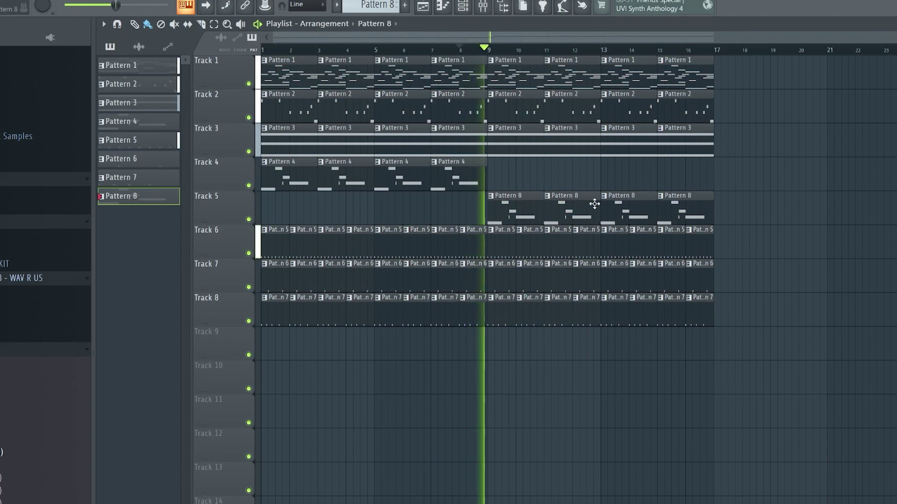
Step: Add the BWB hat (4) and snare (5) samples as Patterns 9 and 10, placed on tracks 9 and 10 across bars 9 to 16
{"action": "left_click", "coordinate": [463, 6]}
{"action": "left_click_drag", "start_coordinate": [390, 8], "coordinate": [390, 4]}
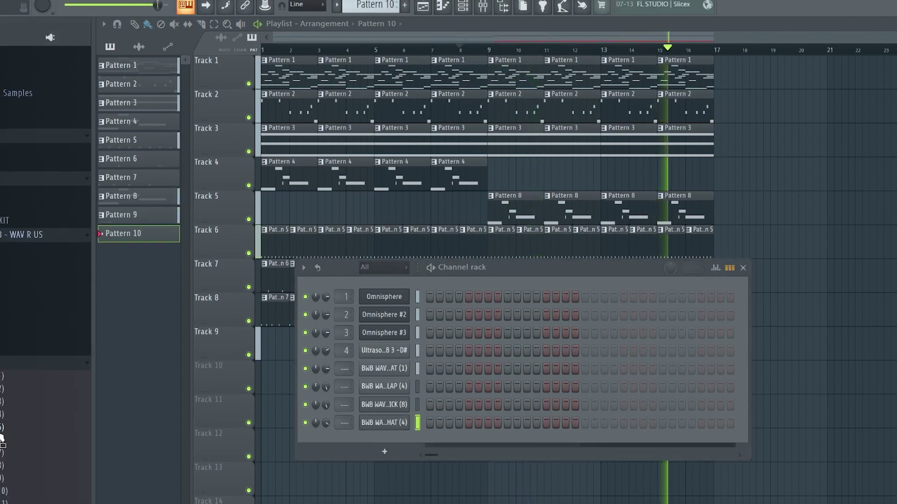
{"action": "left_click_drag", "start_coordinate": [5, 427], "coordinate": [345, 442]}
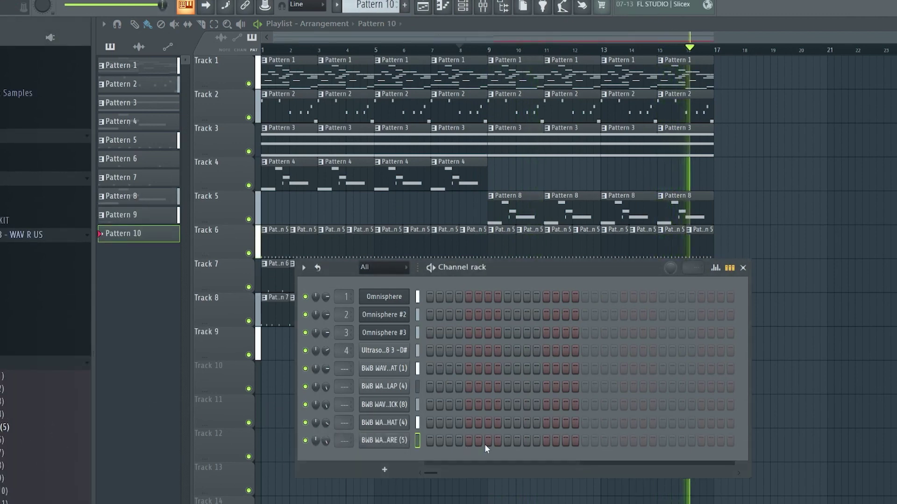
{"action": "key", "text": "F6"}
{"action": "mouse_move", "coordinate": [694, 376]}
{"action": "left_mouse_down"}
{"action": "mouse_move", "coordinate": [498, 392]}
{"action": "mouse_move", "coordinate": [502, 438]}
{"action": "left_mouse_up"}
{"action": "left_click", "coordinate": [463, 6]}
{"action": "scroll", "coordinate": [369, 12], "scroll_direction": "up", "scroll_amount": 1}
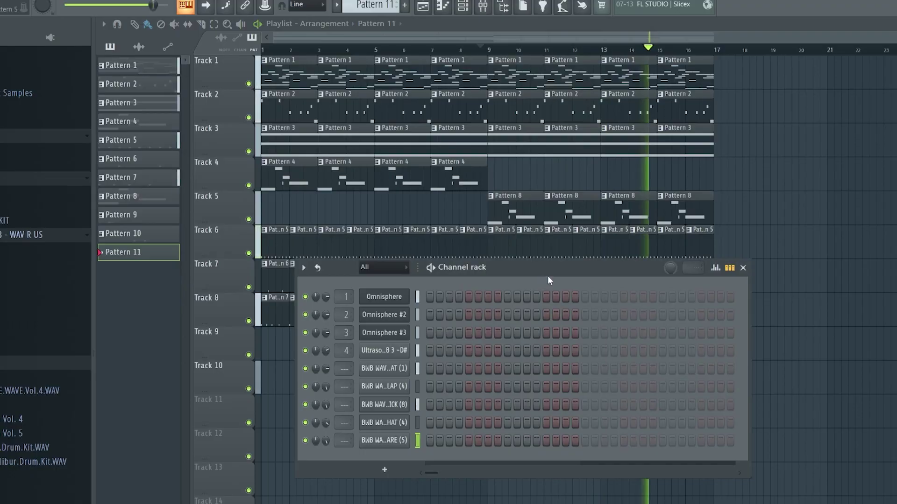
Step: Move the whole arrangement eight bars ahead to start at bar 9
{"action": "left_click_drag", "start_coordinate": [547, 275], "coordinate": [797, 378]}
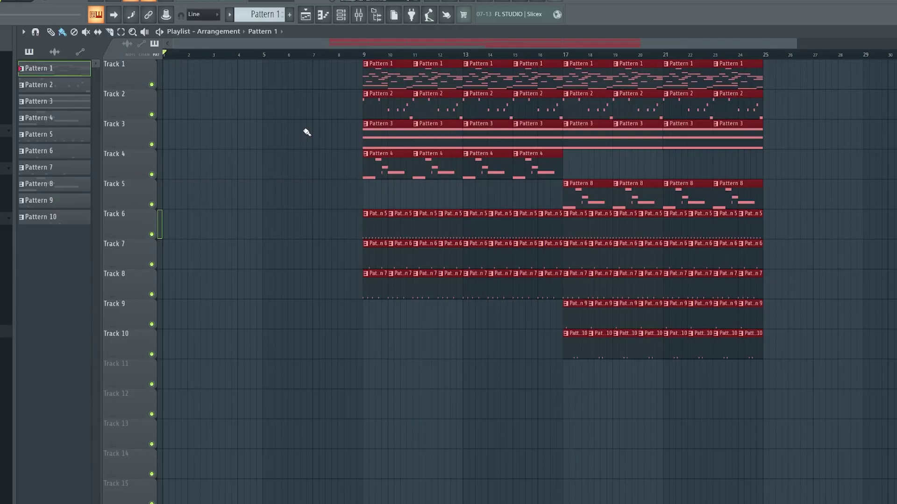
{"action": "left_click", "coordinate": [318, 157]}
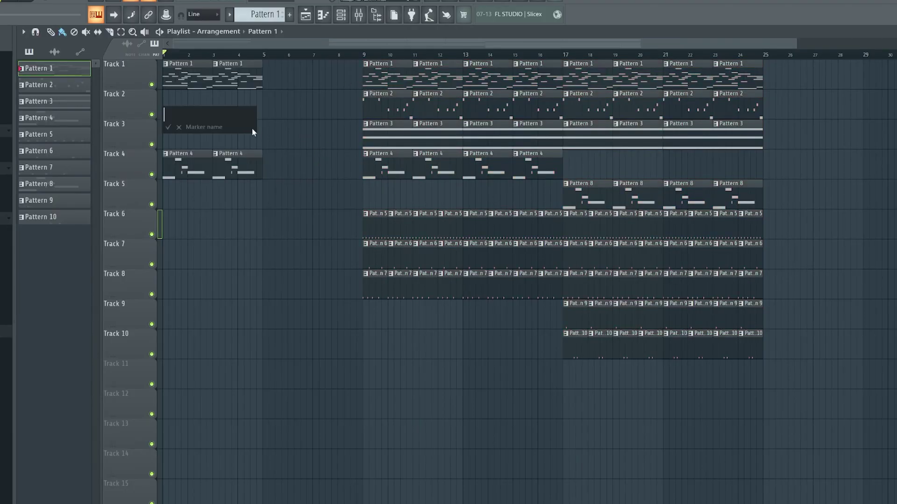
Step: Place Patterns 1 and 4 in bars 1 to 4 and add a time marker named Intro at bar 1
{"action": "type", "text": "Intro"}
{"action": "key", "text": "Return"}
{"action": "scroll", "coordinate": [248, 62], "scroll_direction": "up", "scroll_amount": 2}
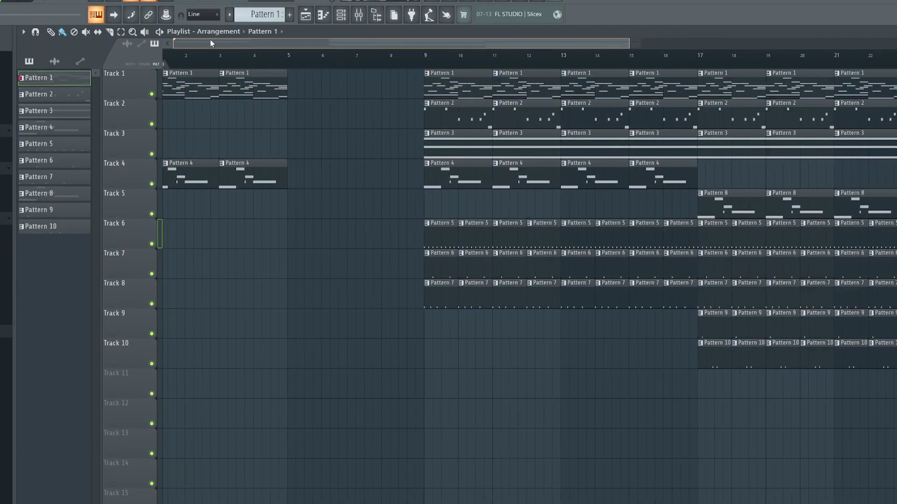
{"action": "left_click", "coordinate": [378, 22]}
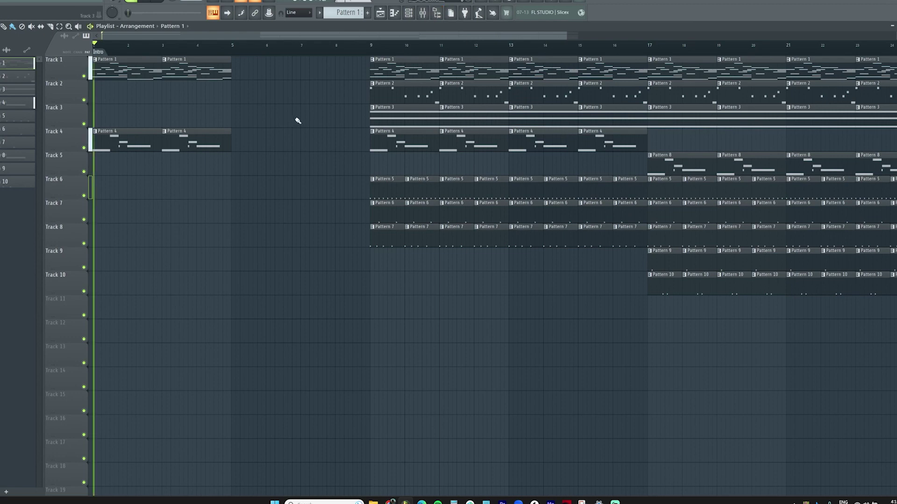
Step: Move the main block of clips back to start at bar 5 and delete its Pattern 4 clips from track 4
{"action": "scroll", "coordinate": [254, 66], "scroll_direction": "down", "scroll_amount": 2}
{"action": "left_click_drag", "start_coordinate": [590, 343], "coordinate": [187, 77]}
{"action": "left_click_drag", "start_coordinate": [181, 142], "coordinate": [322, 140]}
{"action": "key", "text": "Delete"}
Step: Add a time marker named Verse 1 at bar 5
{"action": "key", "text": "alt+t"}
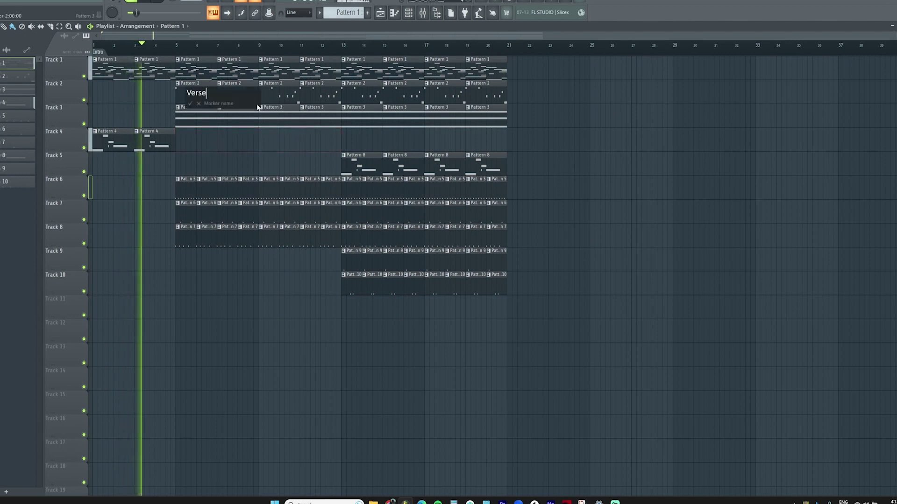
{"action": "key", "text": "Return"}
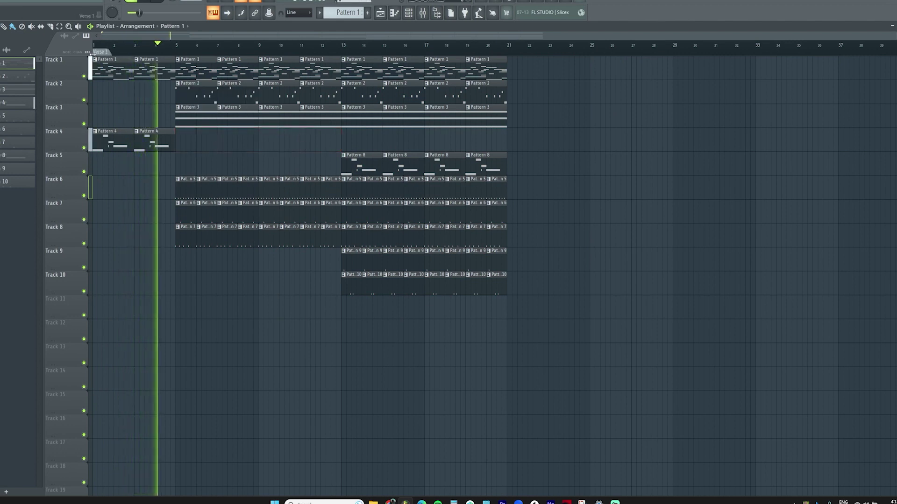
Step: Delete the Pattern 7 clips from bars 5 to 12 and copy Patterns 9 and 10 into bars 9 to 12
{"action": "right_click", "coordinate": [184, 239]}
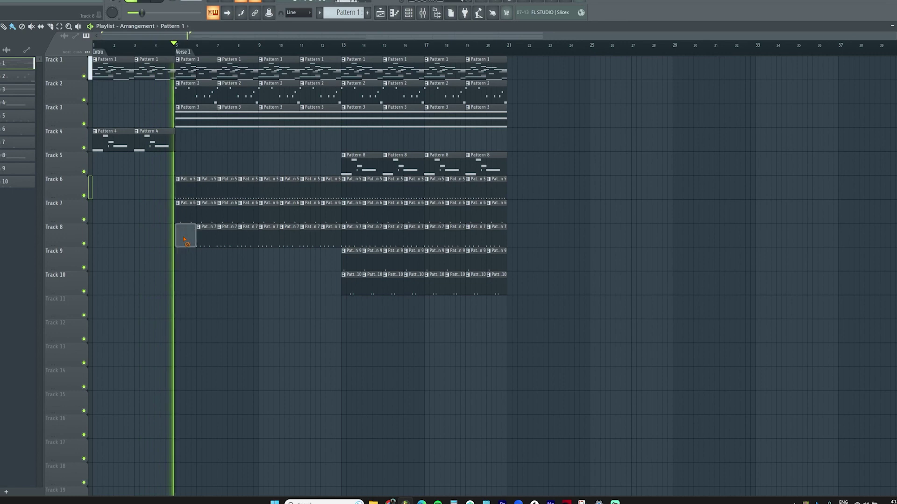
{"action": "right_click", "coordinate": [220, 241]}
{"action": "right_click", "coordinate": [239, 242]}
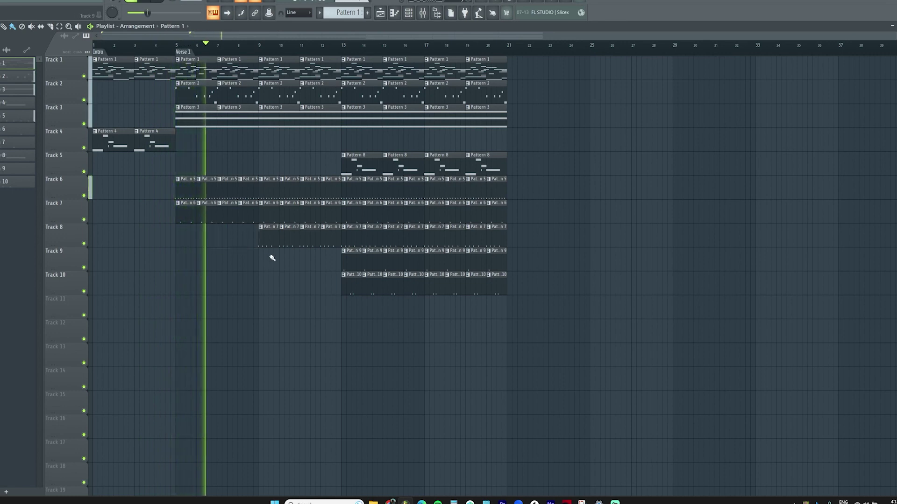
{"action": "left_click_drag", "start_coordinate": [268, 235], "coordinate": [340, 244]}
{"action": "key", "text": "Delete"}
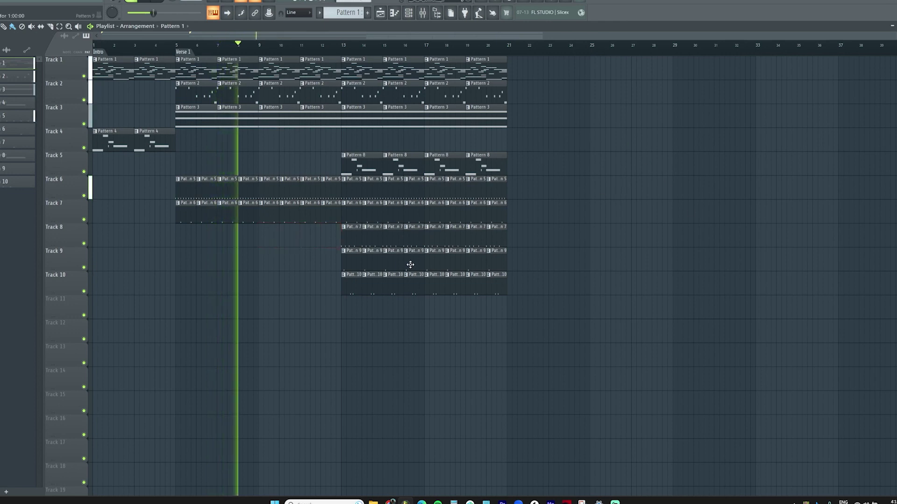
{"action": "left_click_drag", "start_coordinate": [344, 246], "coordinate": [332, 265]}
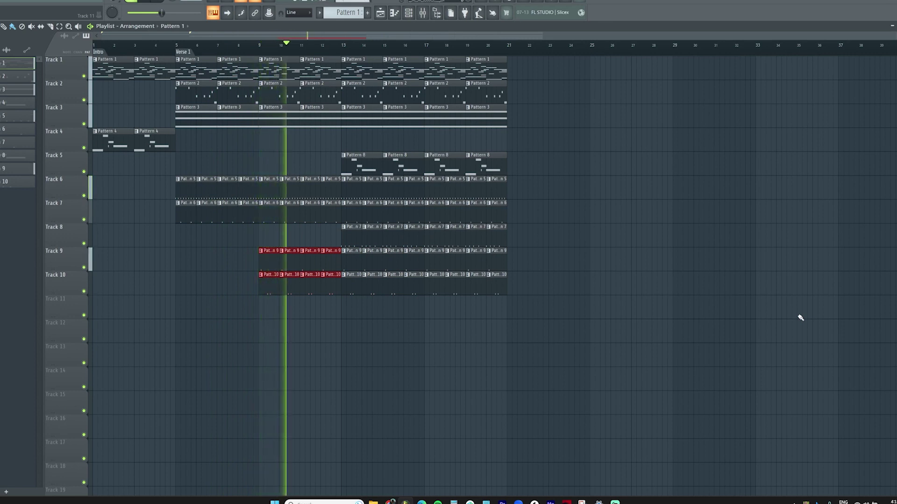
Step: Trim the ends of the Pattern 1, 2 and 3 clips before bar 13, leaving a gap of about one beat
{"action": "left_click_drag", "start_coordinate": [333, 149], "coordinate": [337, 64]}
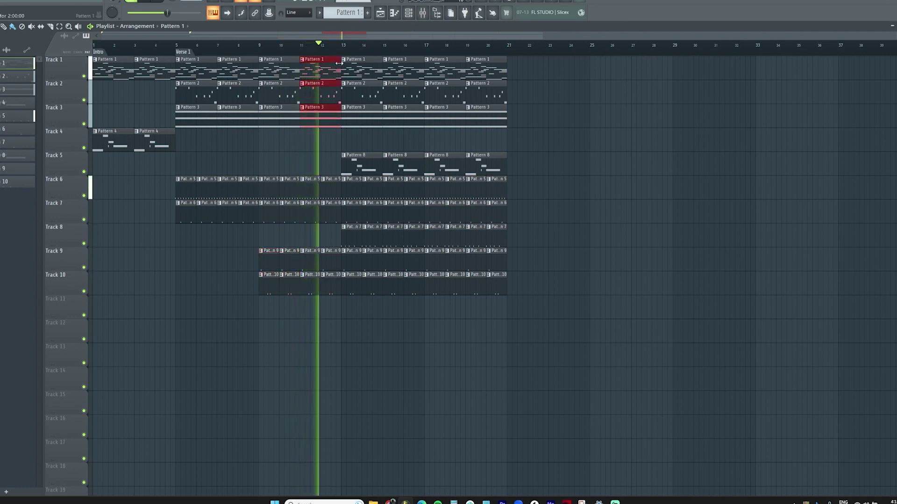
{"action": "scroll", "coordinate": [333, 64], "scroll_direction": "up", "scroll_amount": 4}
{"action": "left_click", "coordinate": [354, 141], "text": "ctrl"}
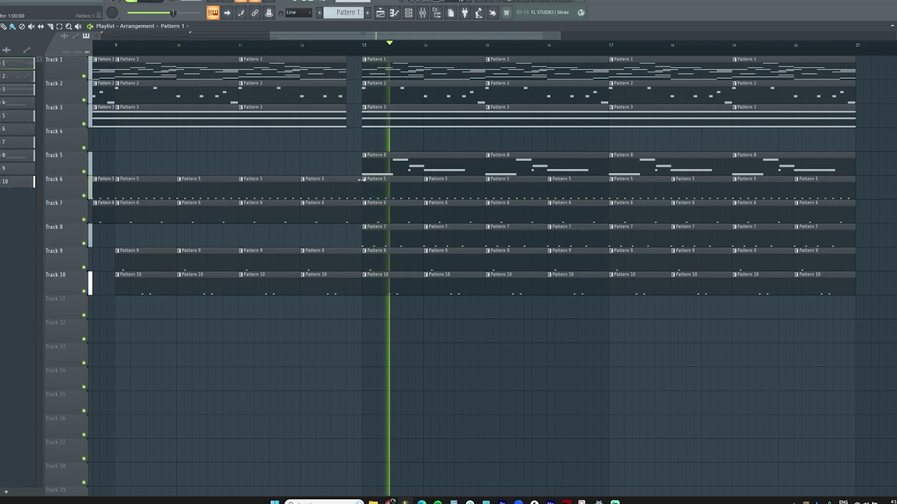
{"action": "scroll", "coordinate": [402, 45], "scroll_direction": "down", "scroll_amount": 4}
{"action": "left_click", "coordinate": [432, 155]}
{"action": "left_click", "coordinate": [645, 171]}
{"action": "right_click", "coordinate": [645, 171]}
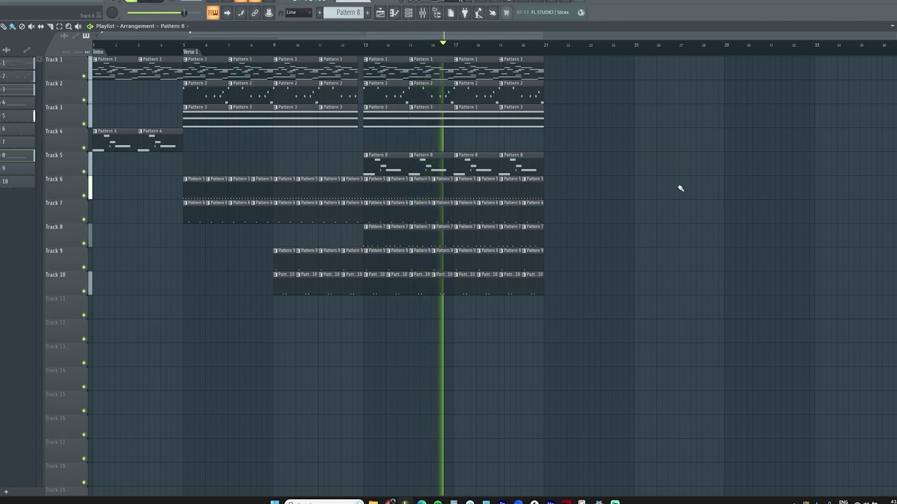
Step: Fill bars 21 to 28 with copies of the intro's Pattern 1 and 4 clips and the Pattern 5 and 6 drum clips
{"action": "left_click_drag", "start_coordinate": [174, 152], "coordinate": [554, 65]}
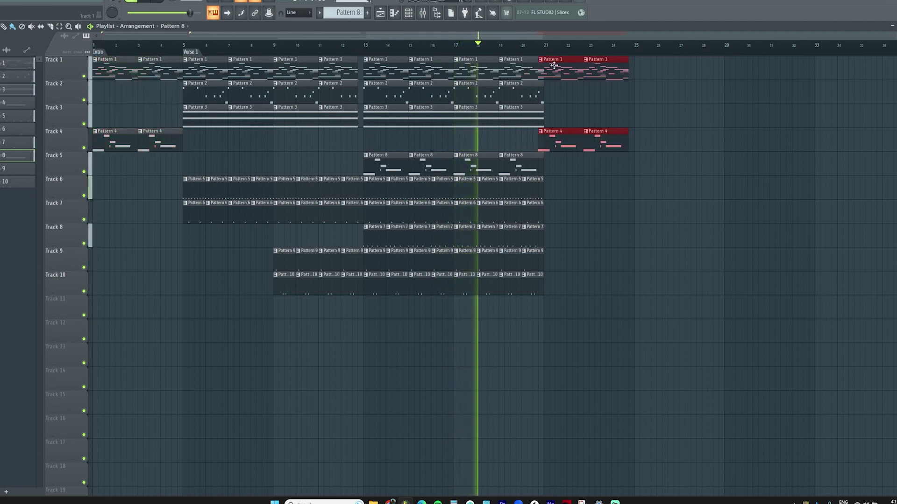
{"action": "key", "text": "ctrl+b"}
{"action": "left_click_drag", "start_coordinate": [560, 177], "coordinate": [463, 222]}
{"action": "left_click_drag", "start_coordinate": [461, 213], "coordinate": [638, 213]}
{"action": "left_click", "coordinate": [673, 269]}
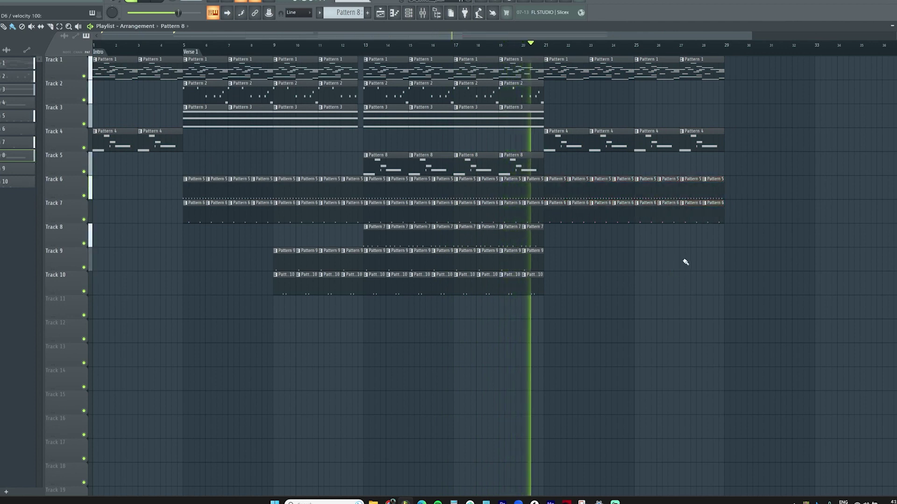
Step: Add a time marker named Hook at bar 21
{"action": "type", "text": "k"}
{"action": "key", "text": "Return"}
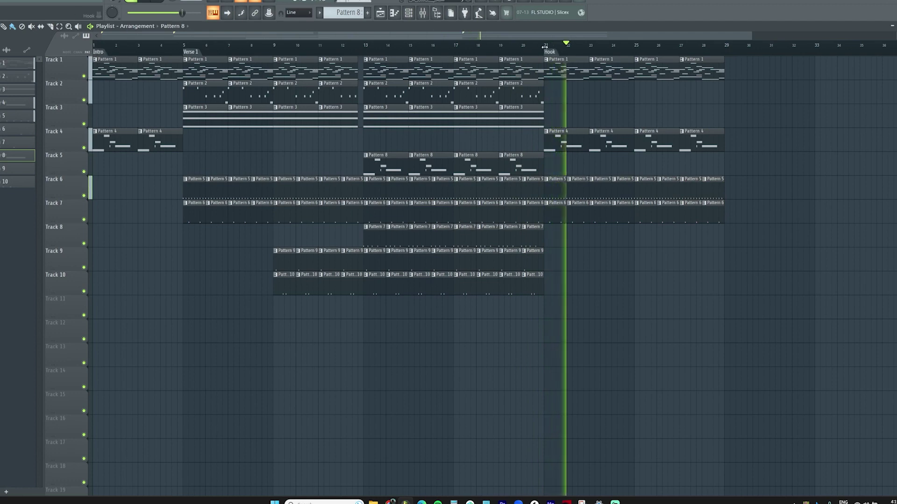
{"action": "scroll", "coordinate": [544, 48], "scroll_direction": "down", "scroll_amount": 1}
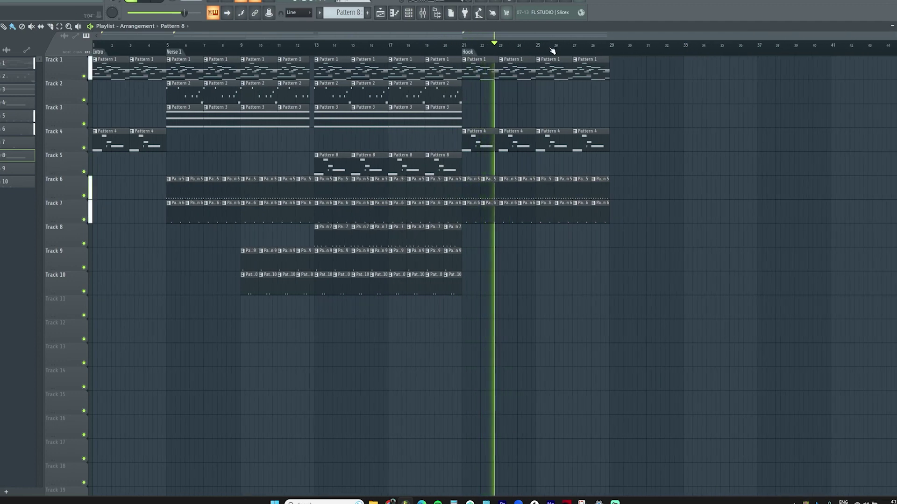